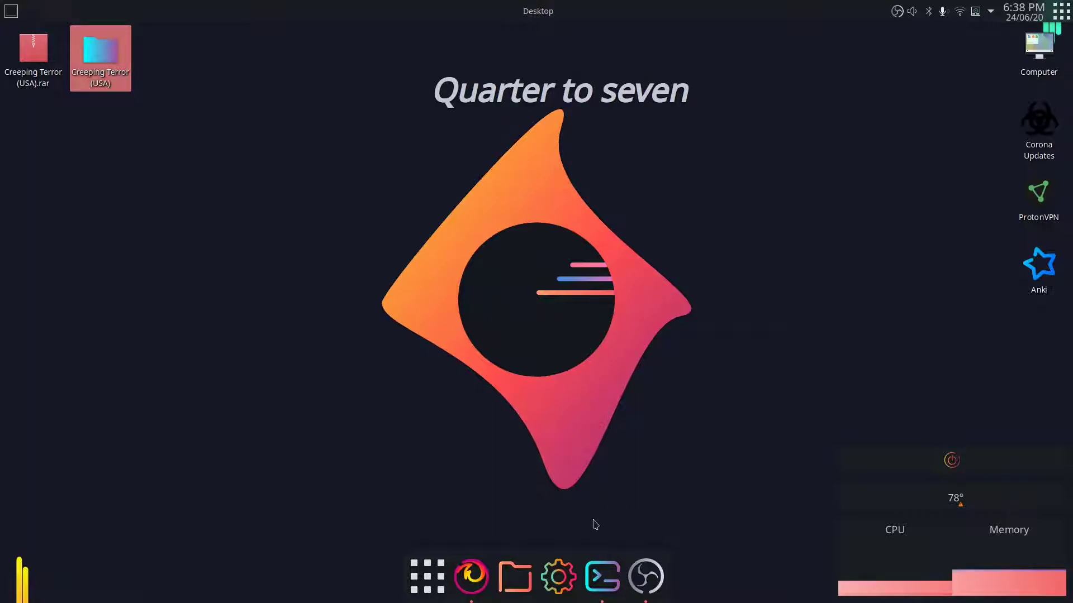
Step: Bring up the Konsole terminal and move its window toward the middle of the desktop
click(591, 573)
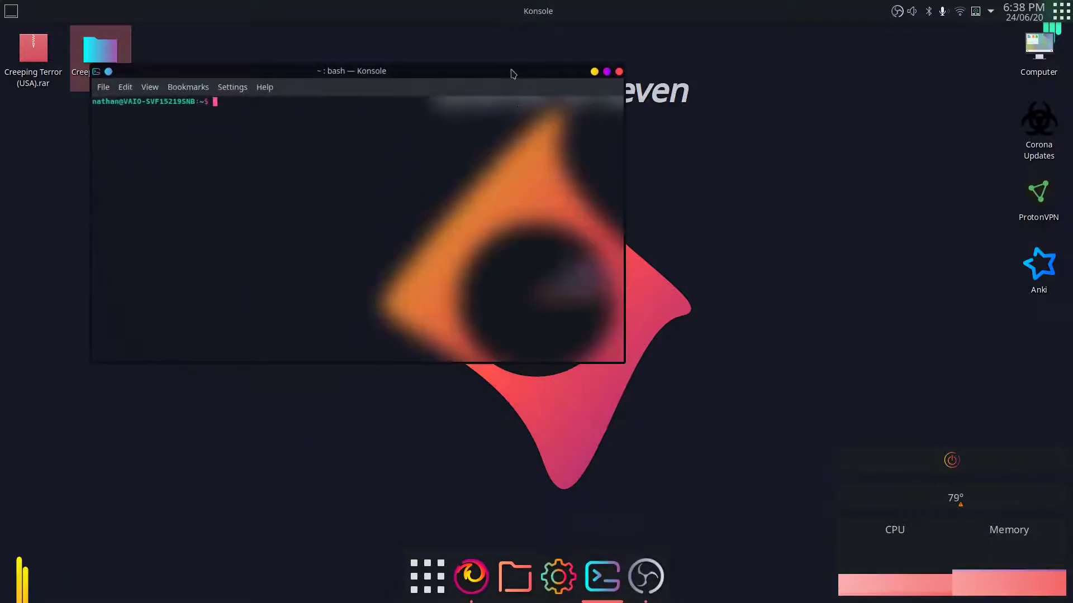
drag(510, 72, 710, 53)
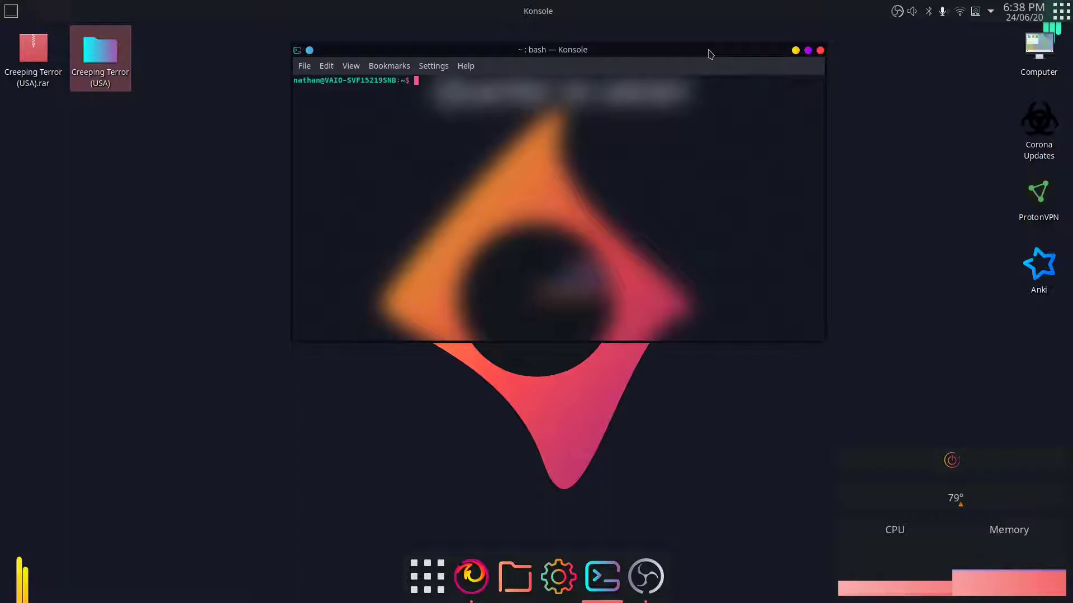
Step: Switch to Firefox and examine the Flathub remote-add command on the Citra Flatpak Repository page, then return to the terminal
click(461, 564)
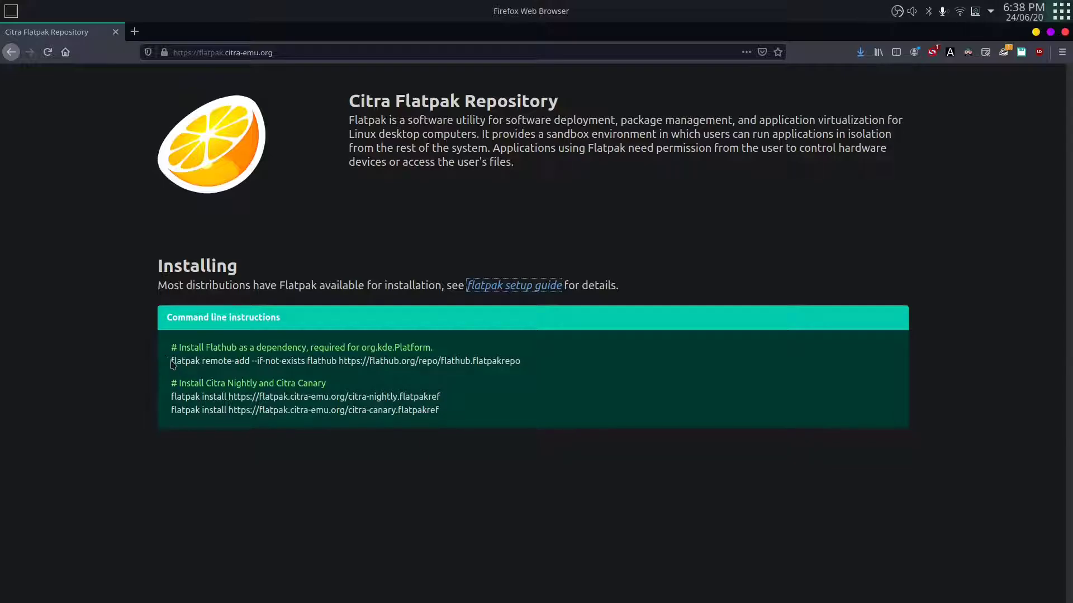
drag(167, 362, 522, 362)
click(548, 358)
triple_click(548, 358)
click(602, 361)
click(1036, 32)
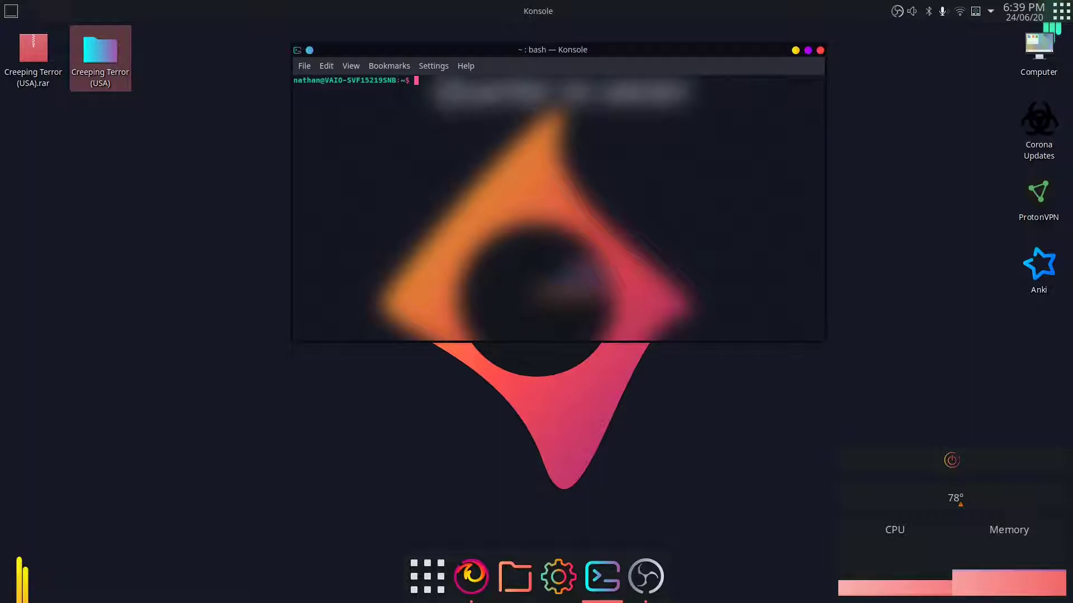
text(sudo )
text(pacmmma)
key(BackSpace)
key(BackSpace)
key(BackSpace)
text(an -S)
key(BackSpace)
key(BackSpace)
key(BackSpace)
key(BackSpace)
key(BackSpace)
key(BackSpace)
key(BackSpace)
key(BackSpace)
key(BackSpace)
key(BackSpace)
key(BackSpace)
key(BackSpace)
key(BackSpace)
key(BackSpace)
key(BackSpace)
Step: Write the command "sudo snap install citra-mts --edge" at the terminal prompt and clear it without running it
text(sudo snna)
drag(706, 53, 426, 134)
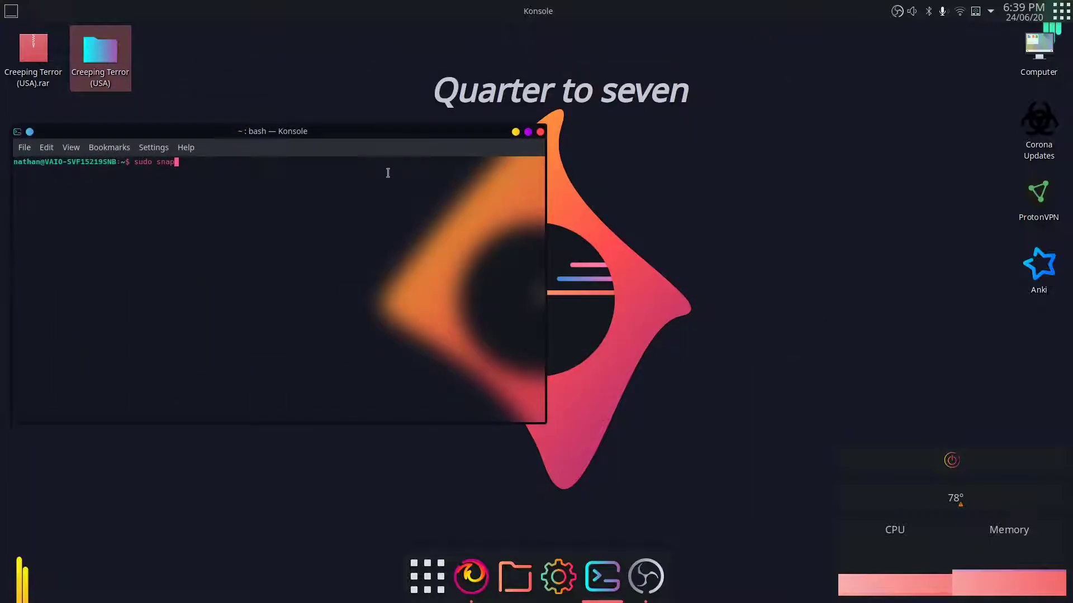
text(install )
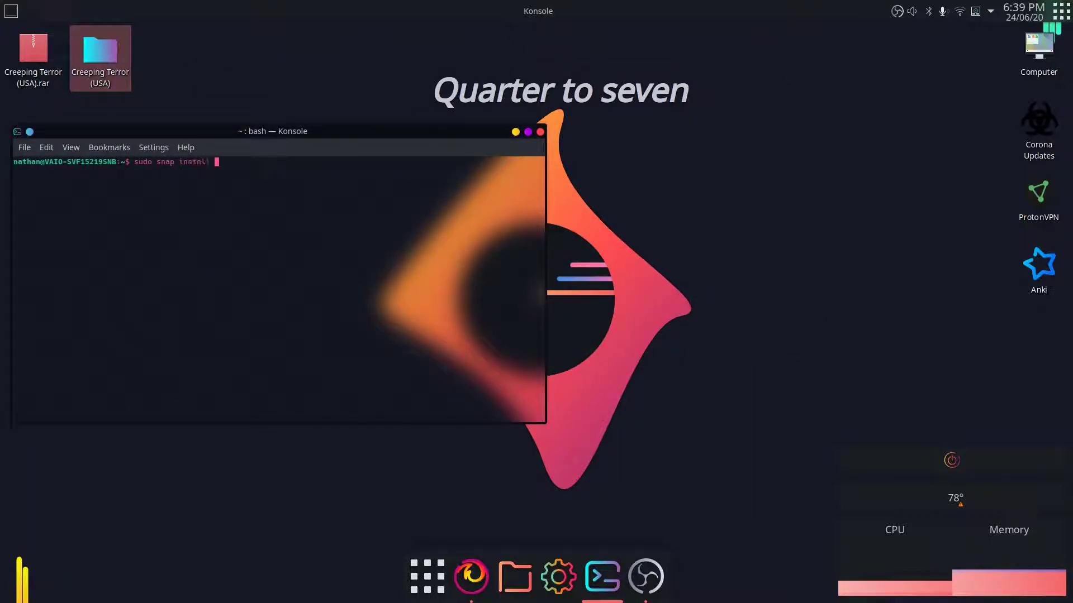
text(citra-mts --edge)
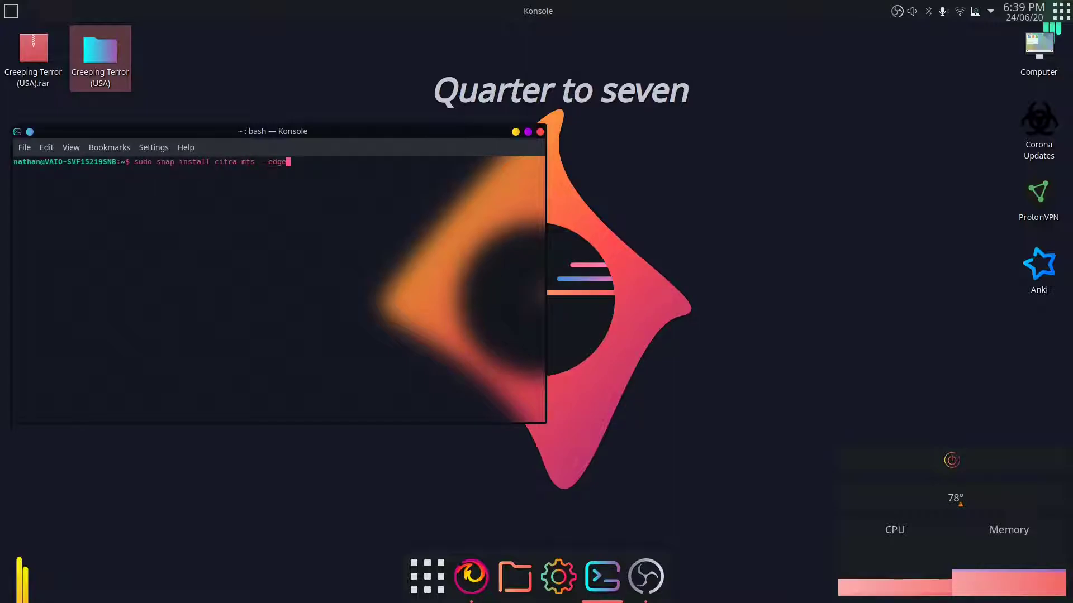
key(BackSpace)
key(BackSpace)
key(BackSpace)
key(BackSpace)
key(BackSpace)
key(BackSpace)
key(BackSpace)
key(BackSpace)
key(BackSpace)
key(BackSpace)
key(BackSpace)
key(BackSpace)
key(BackSpace)
key(BackSpace)
key(BackSpace)
key(BackSpace)
key(BackSpace)
key(BackSpace)
key(BackSpace)
key(BackSpace)
key(BackSpace)
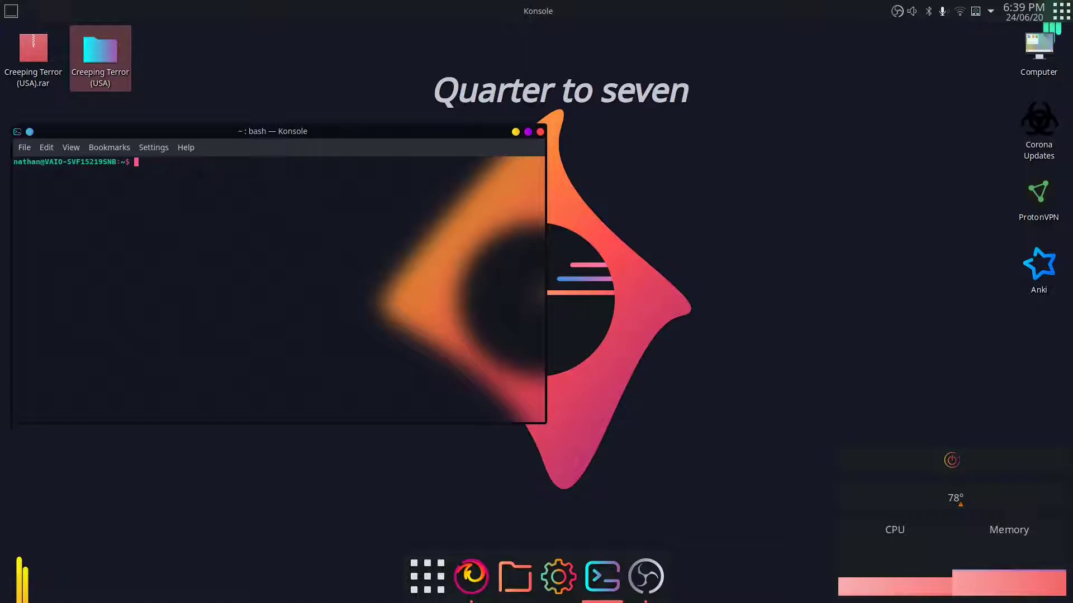
Step: Minimize the terminal and check the Citra Nightly and Canary install commands on the Flatpak page in Firefox, then minimize the browser
click(515, 132)
click(471, 575)
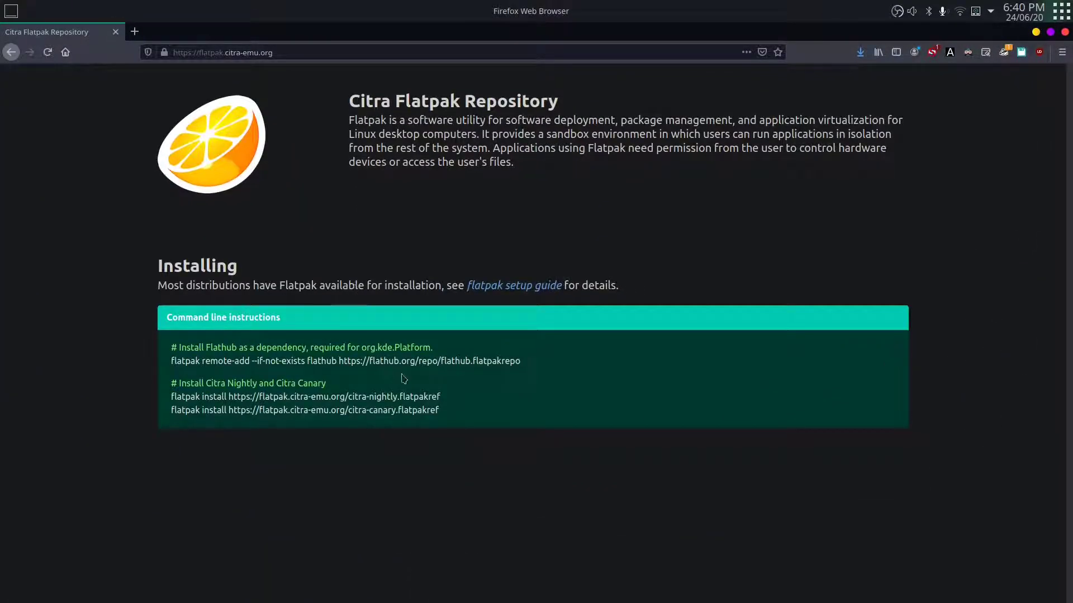
drag(347, 397, 397, 410)
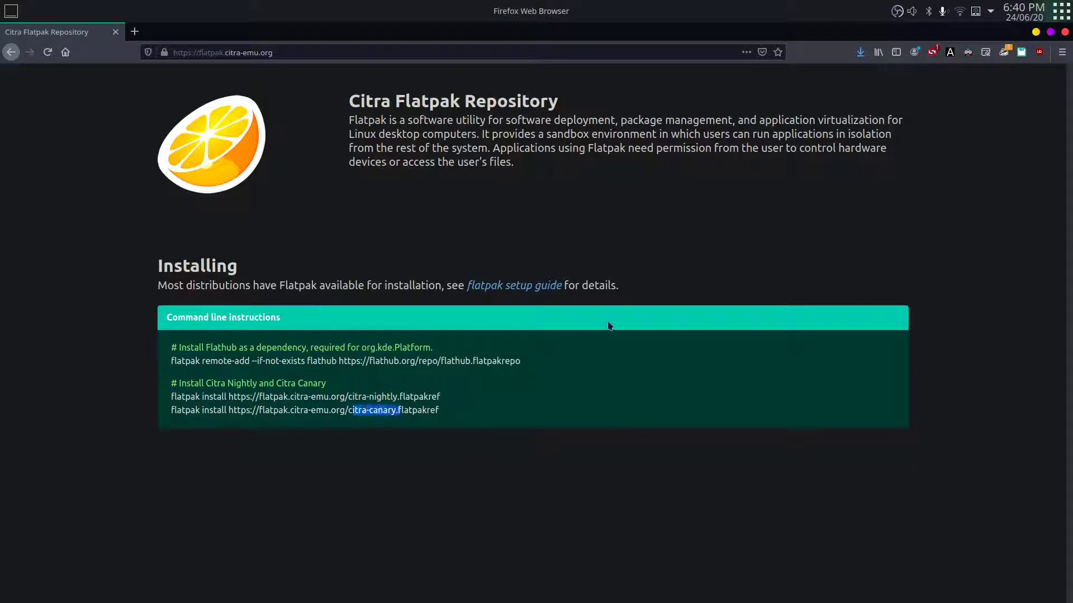
click(692, 289)
click(1036, 32)
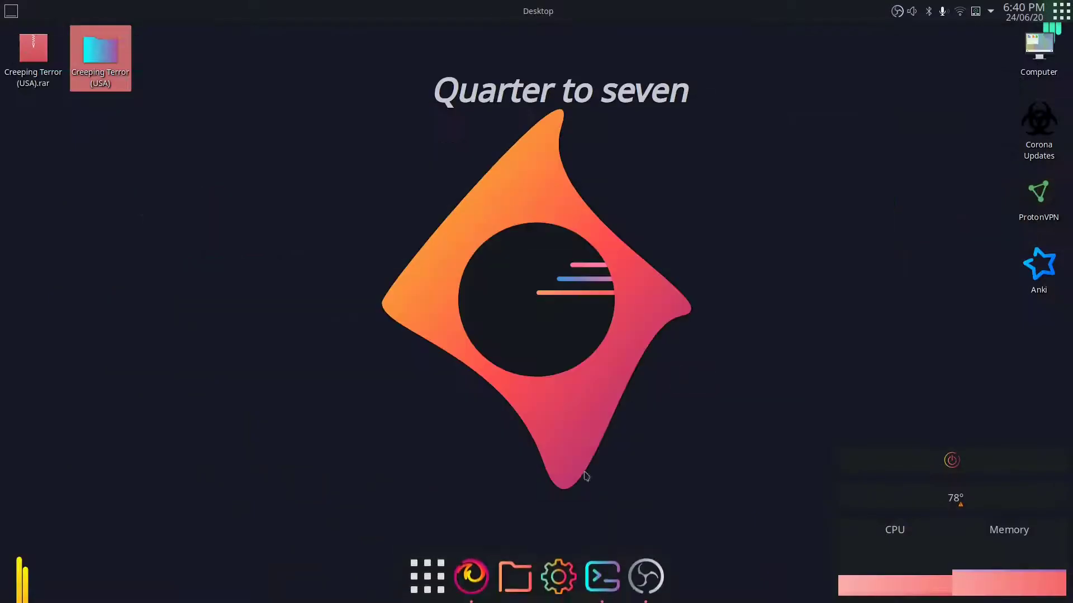
Step: Search the application launcher for citra, launch Citra-MTS-Canary and move its window lower on the desktop
click(426, 576)
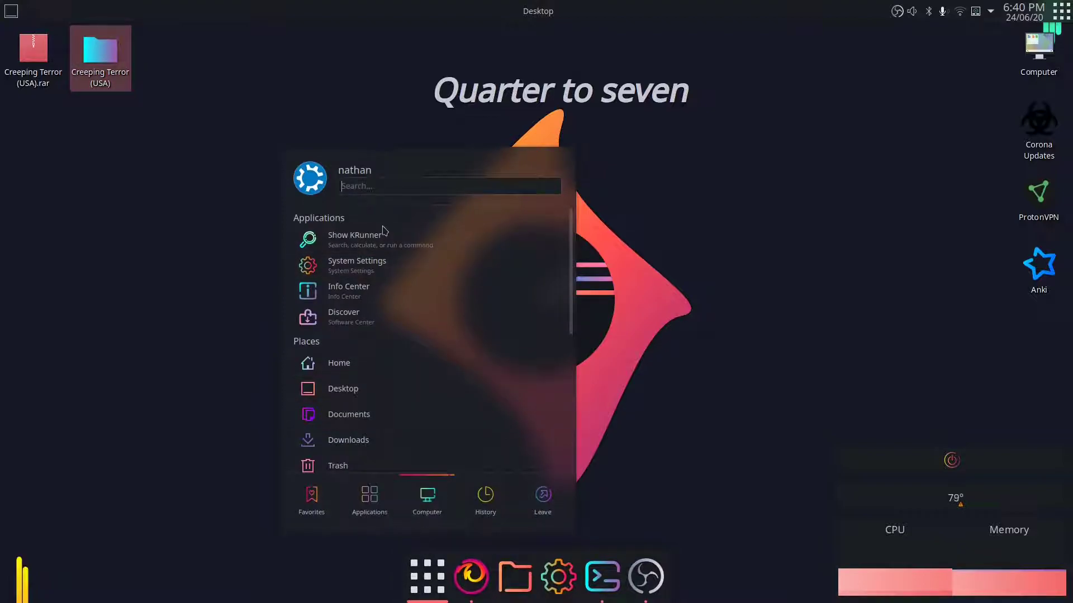
text(citra)
click(384, 229)
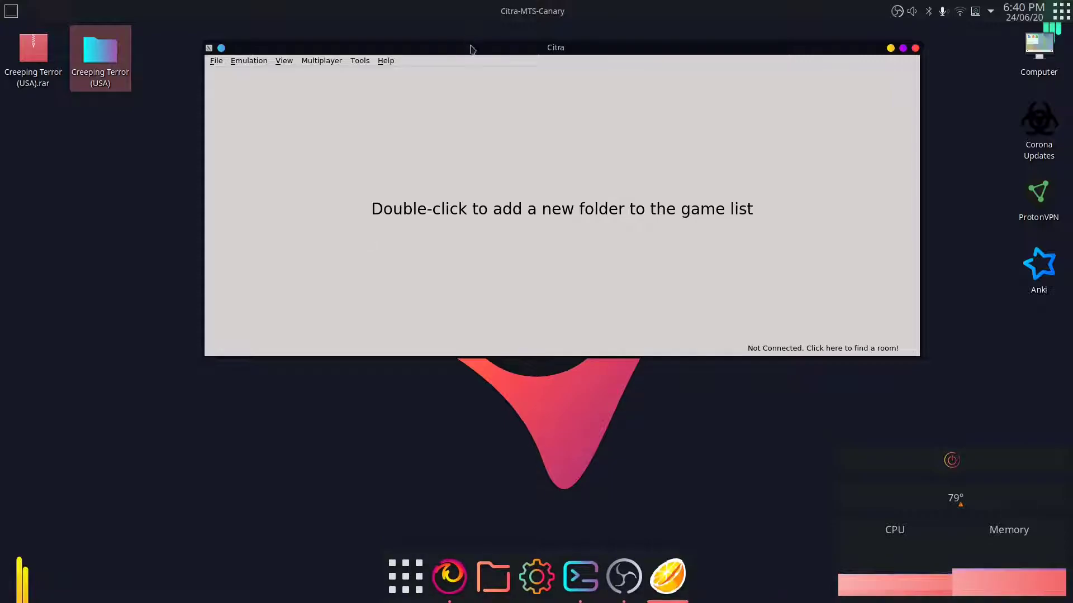
drag(472, 46, 392, 135)
Step: Open the Citra configuration and review the audio settings and the graphics enhancement and advanced renderer settings
click(175, 150)
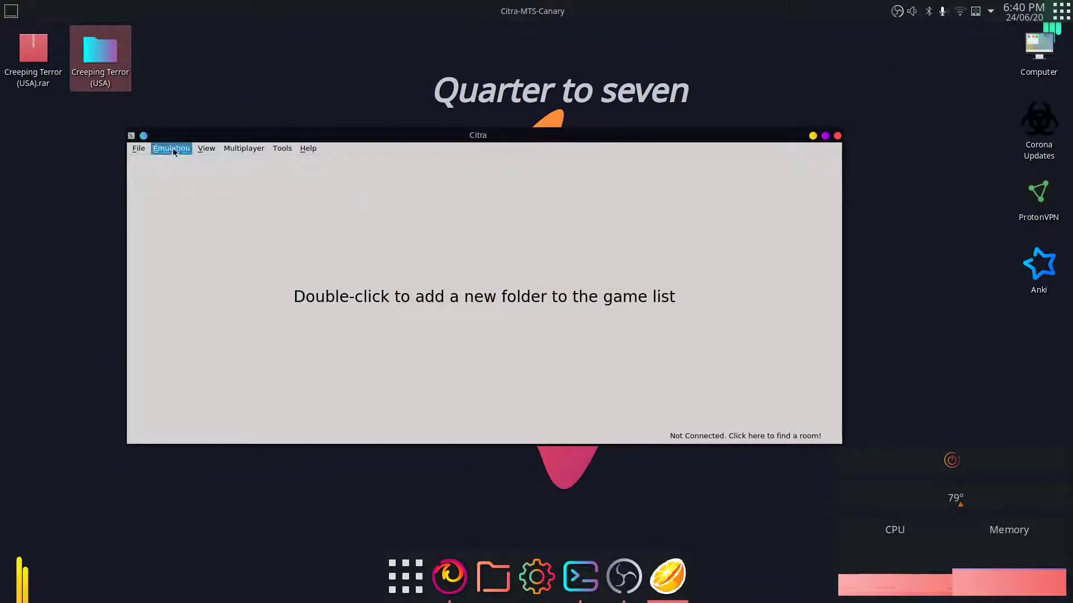
click(180, 249)
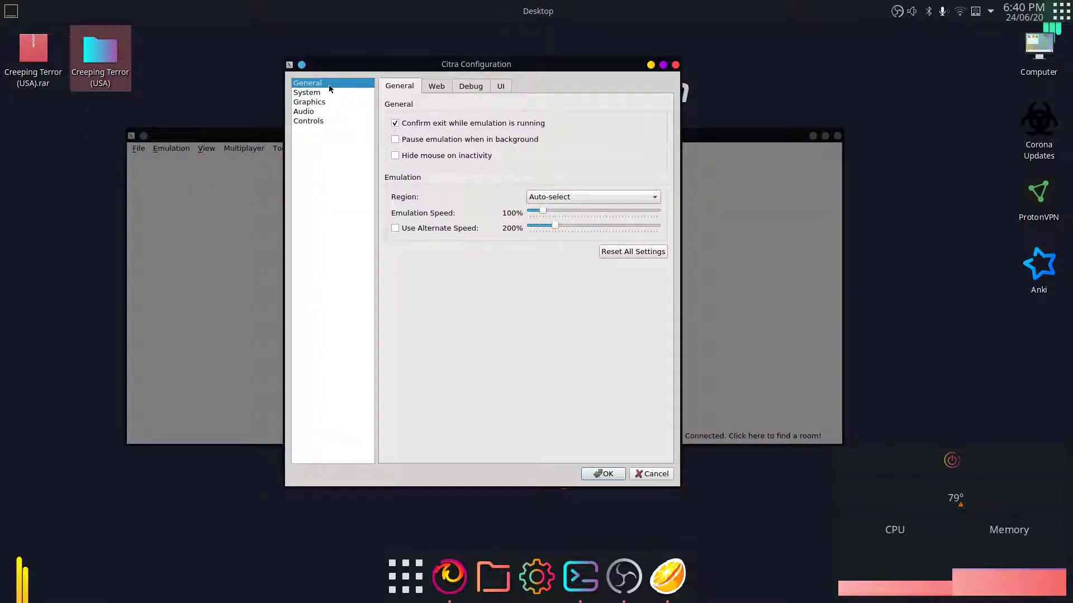
click(321, 111)
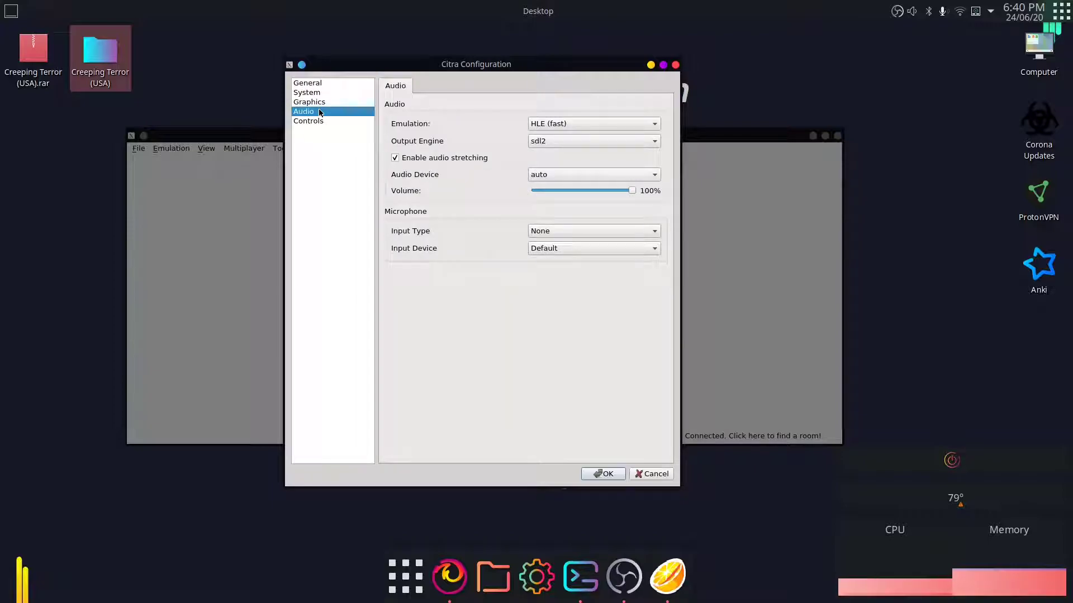
click(320, 103)
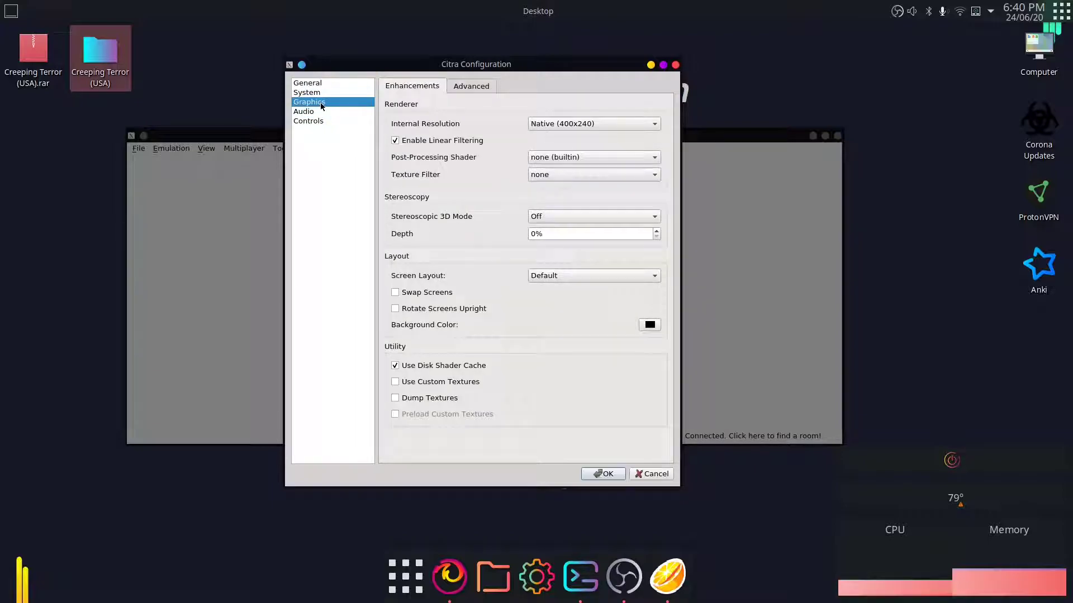
click(460, 87)
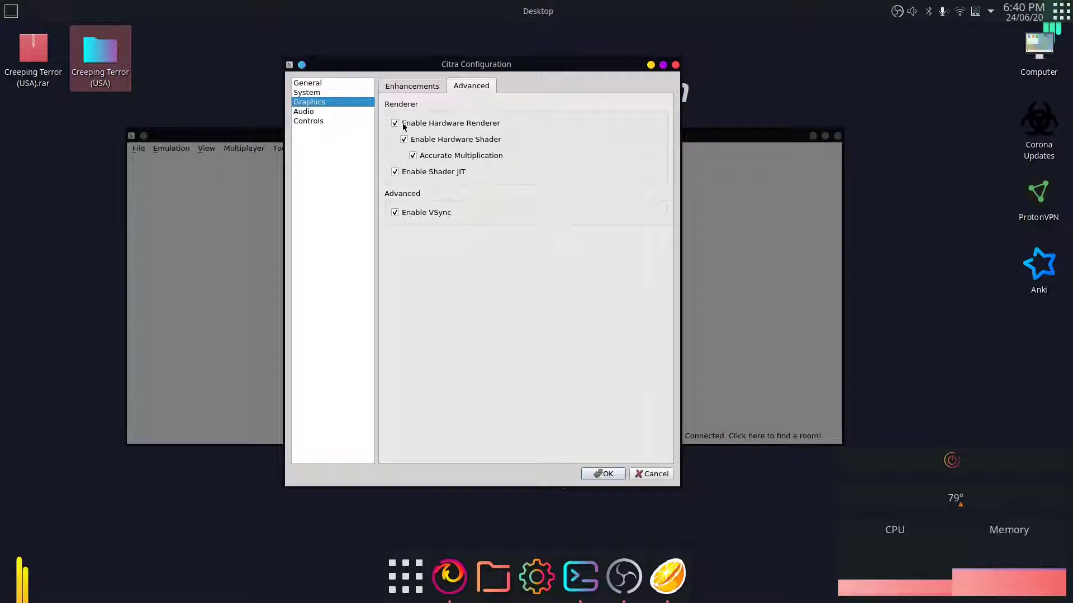
Step: Review the audio output engine and audio device choices, keeping sdl2 and auto, and accept the configuration
click(347, 113)
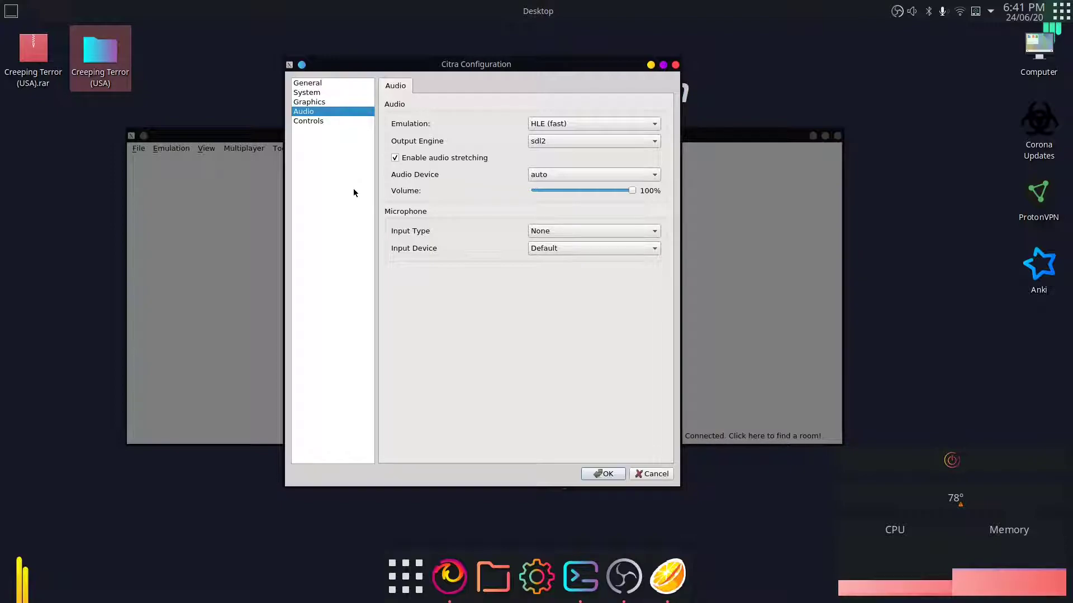
click(561, 141)
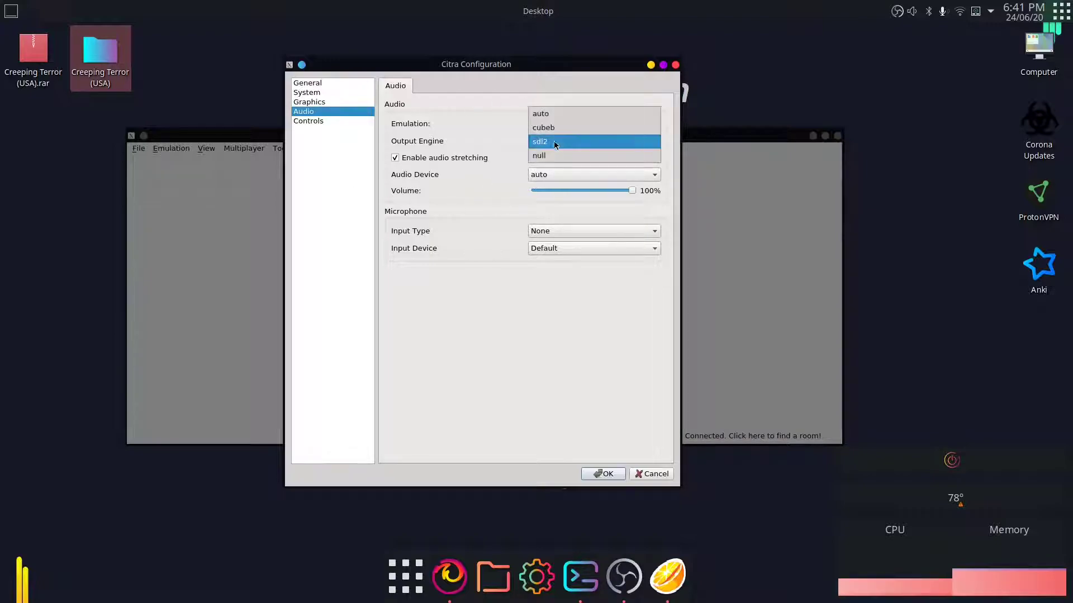
click(509, 148)
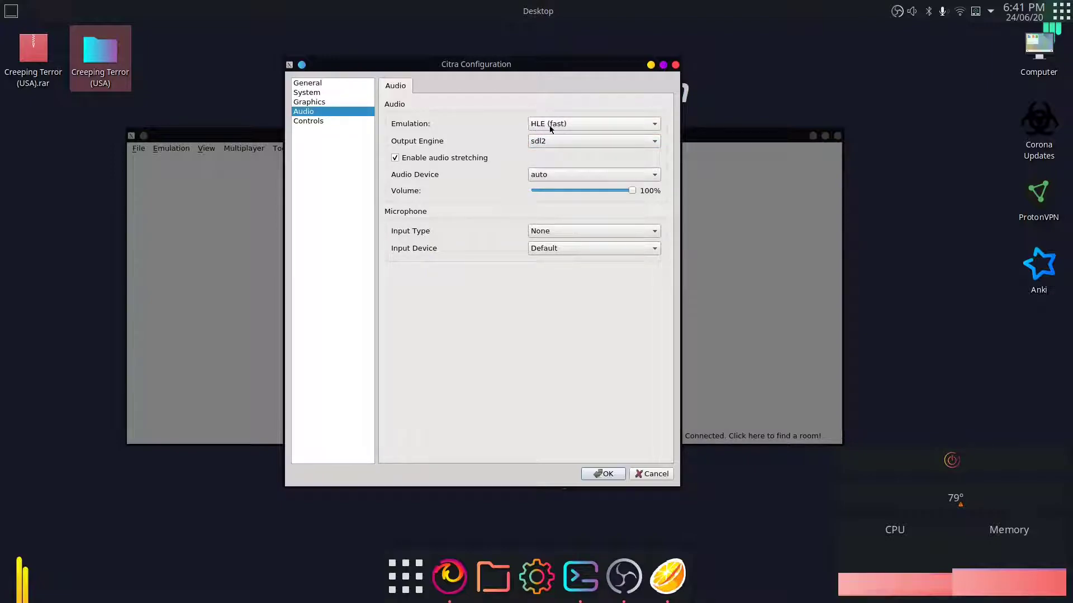
click(537, 176)
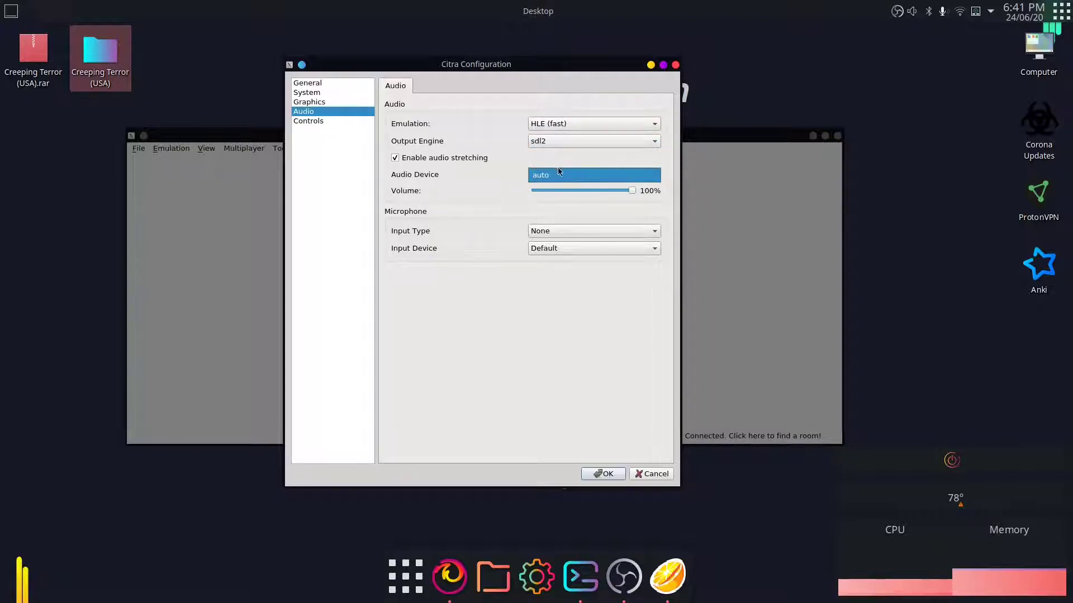
click(532, 186)
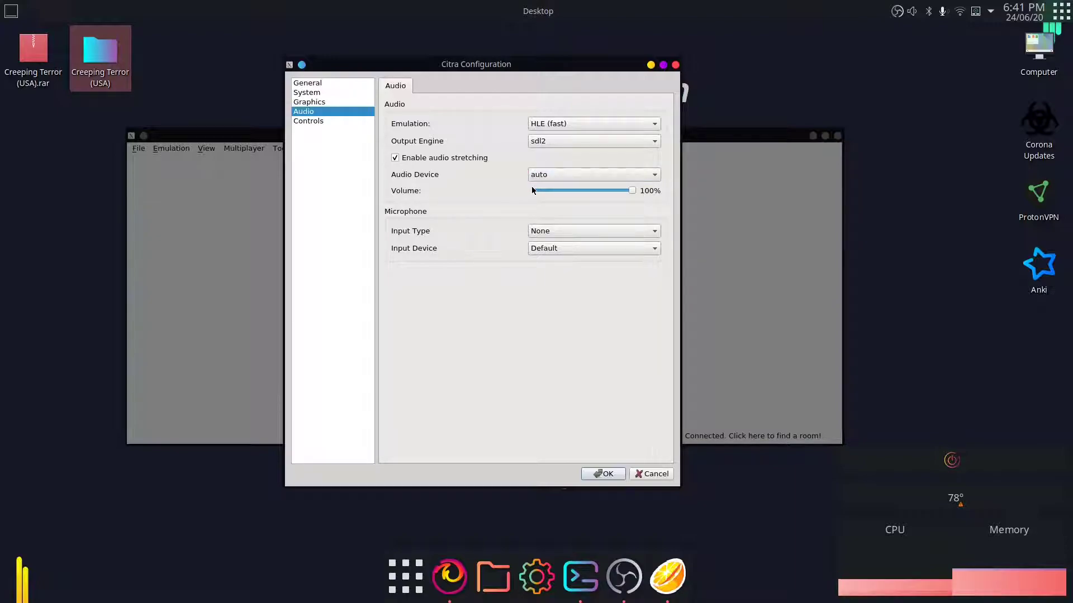
click(606, 474)
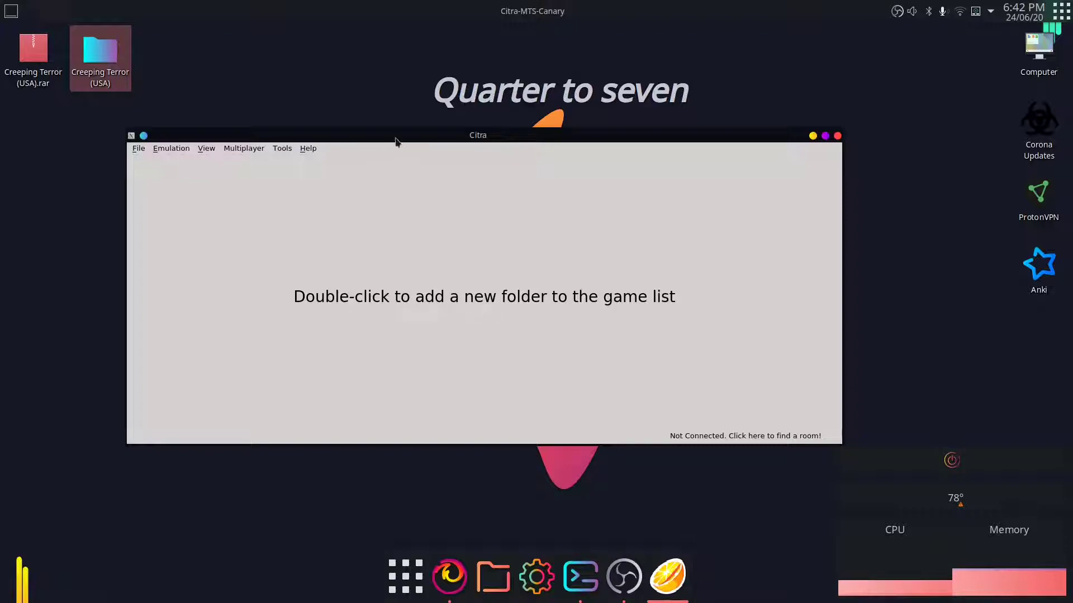
Step: Tile the Citra window to the right half of the desktop so the Creeping Terror (USA) folder is uncovered
drag(398, 137, 461, 70)
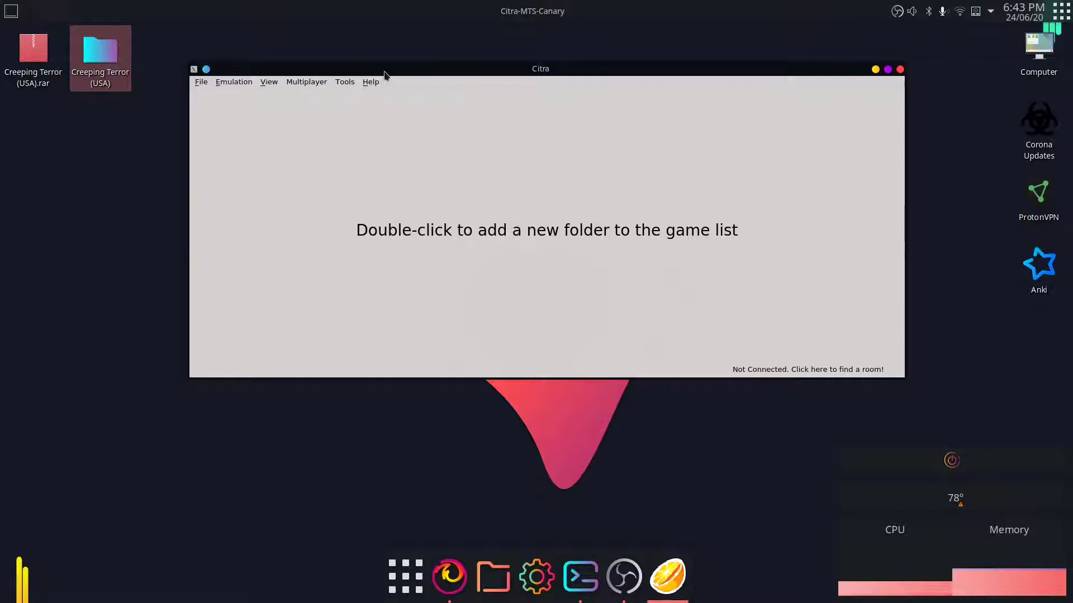
drag(382, 74, 375, 116)
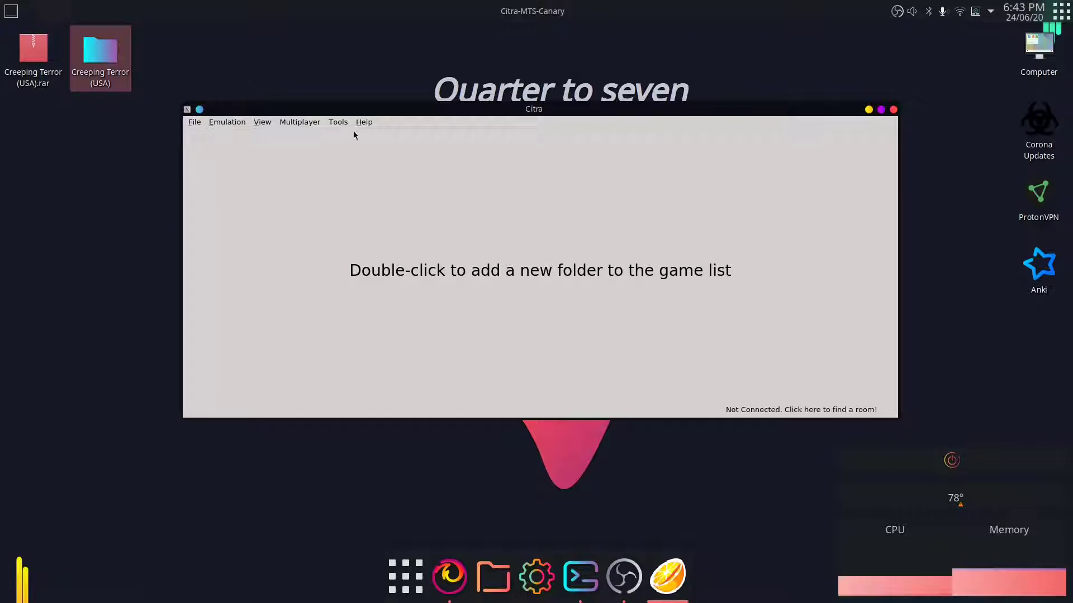
drag(408, 117, 1068, 261)
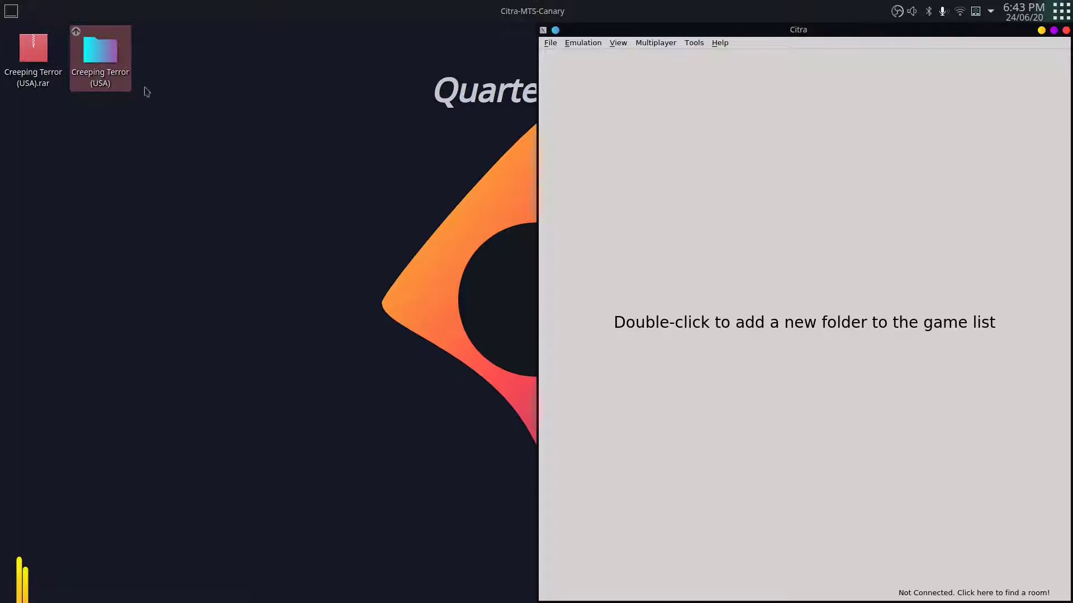
Step: Install the CIA file Creeping Terror (USA).cia from the Creeping Terror (USA) folder on the Desktop
click(551, 44)
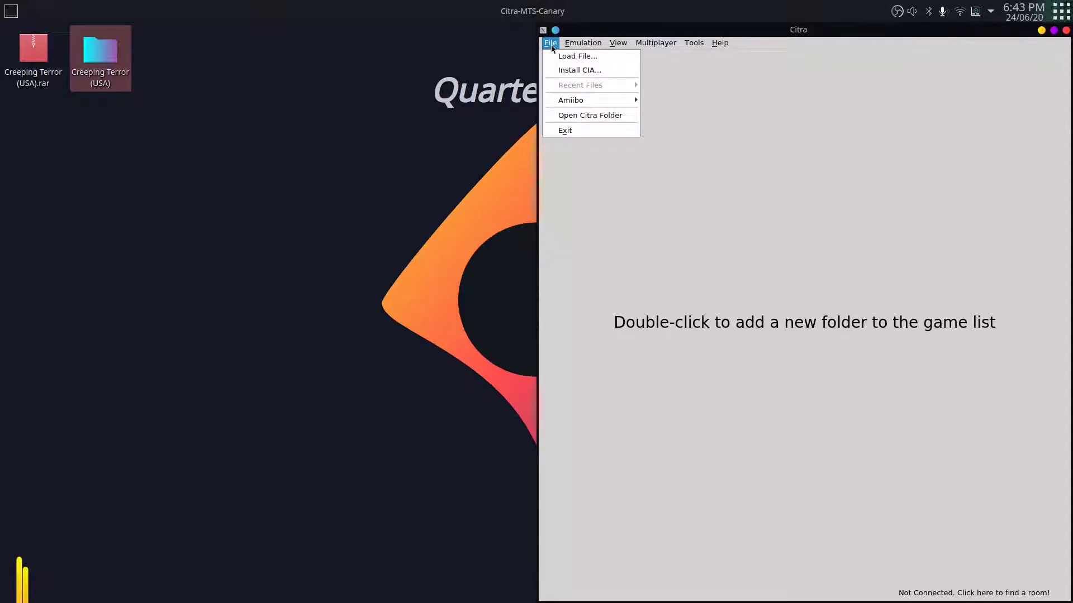
click(579, 69)
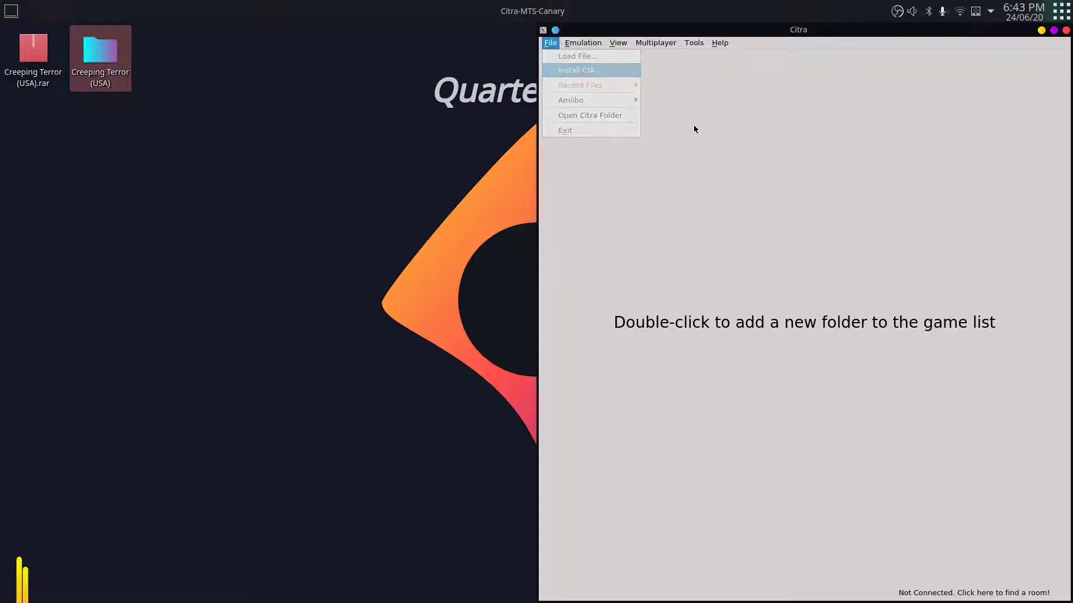
drag(726, 178, 691, 101)
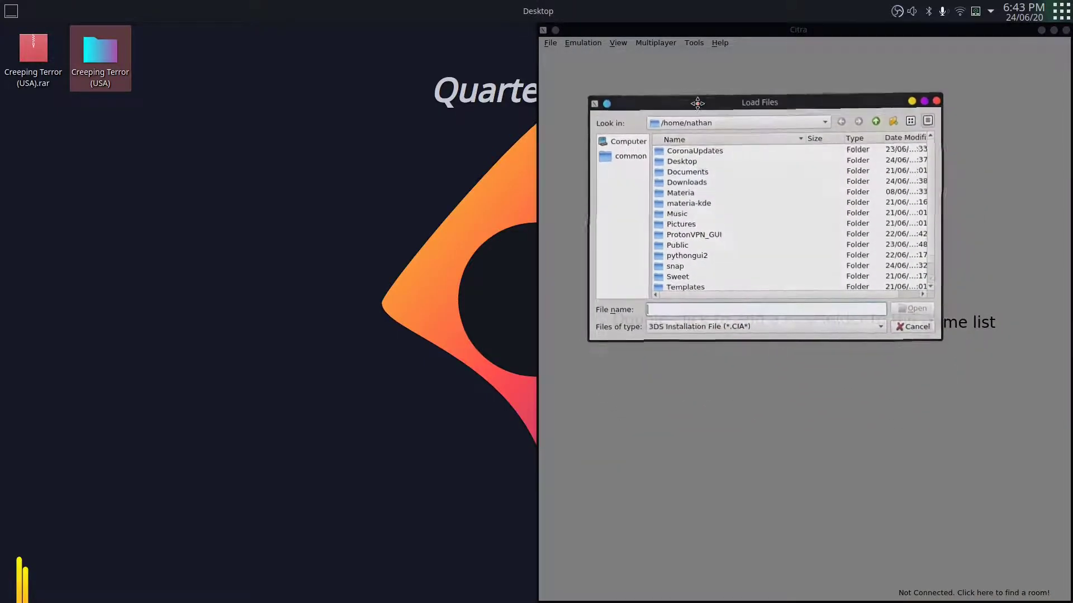
double_click(686, 163)
double_click(692, 153)
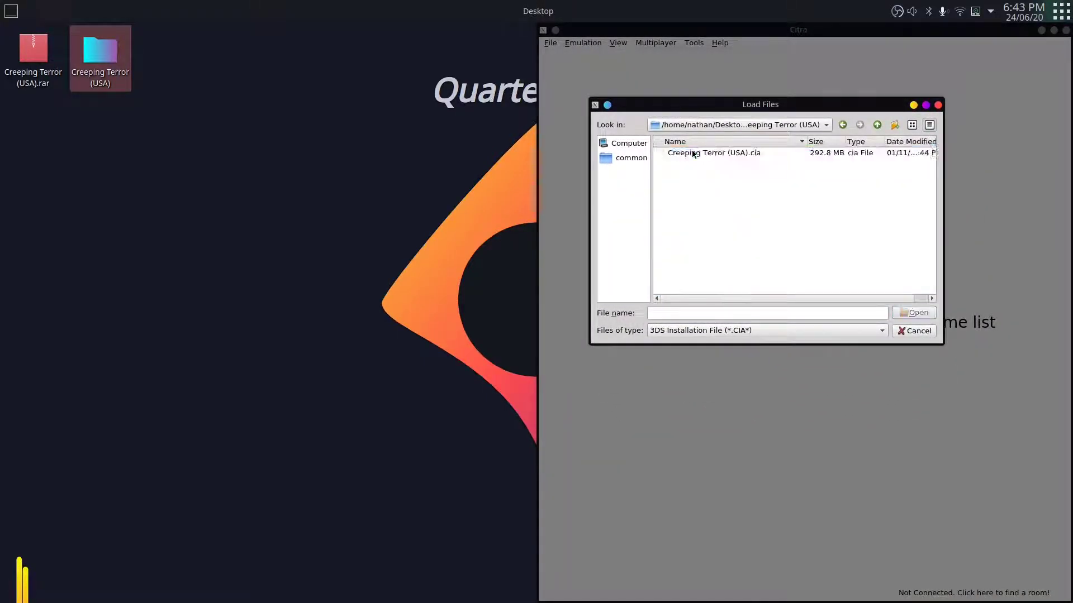
double_click(693, 153)
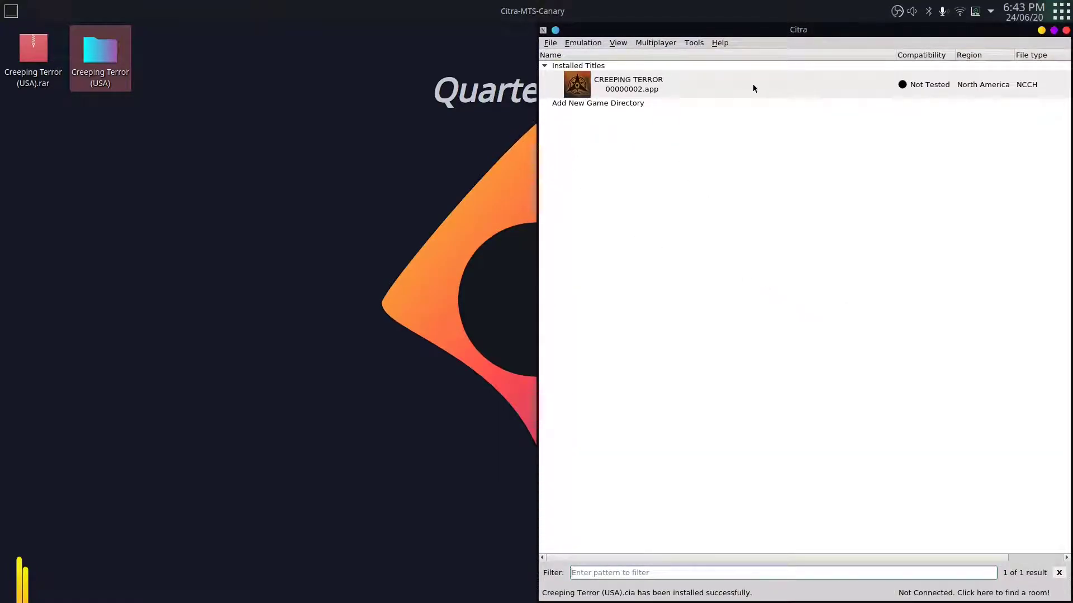
Step: Launch the installed CREEPING TERROR title, maximize the emulator window and start a new game
click(648, 85)
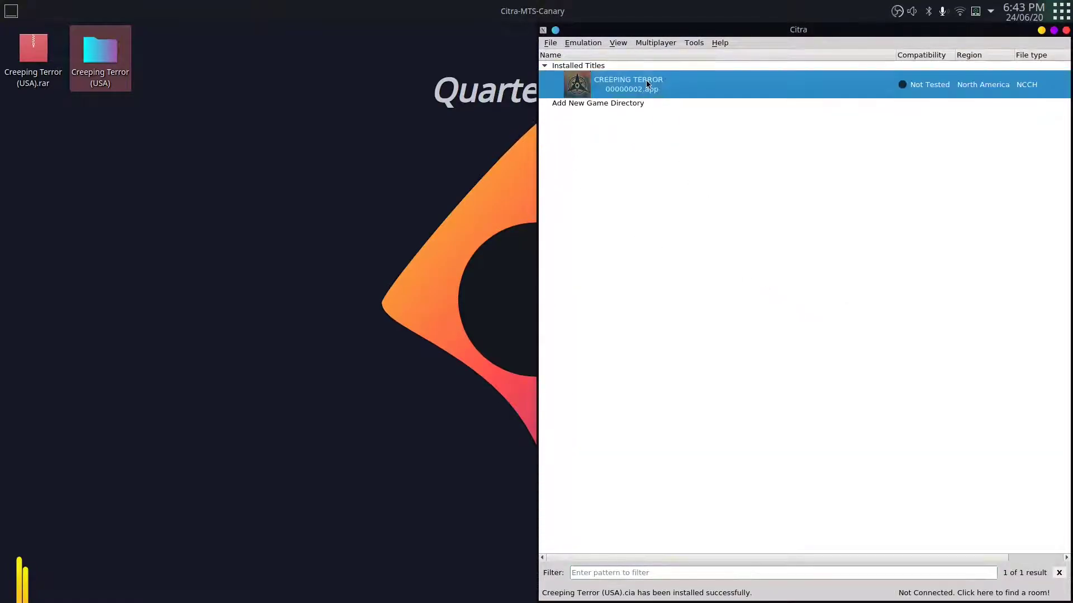
key(Return)
click(1053, 30)
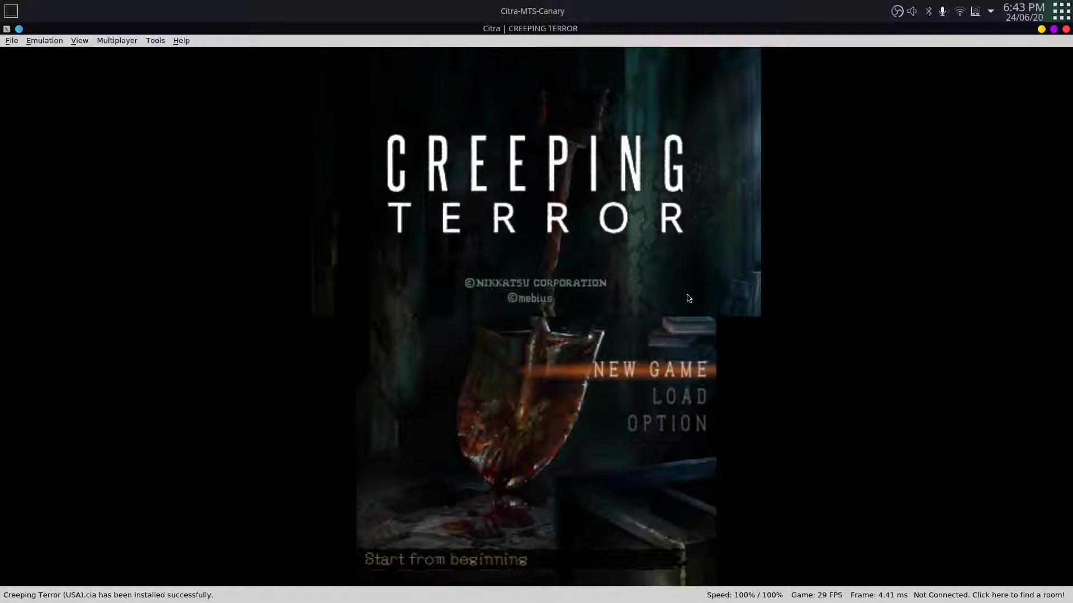
click(656, 365)
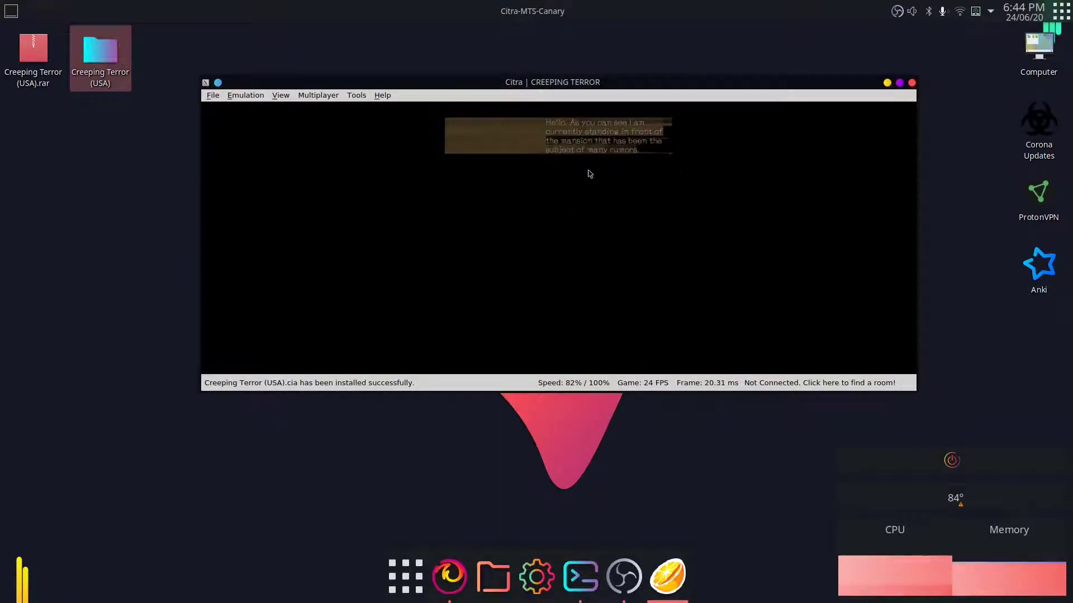
Step: Review the advanced graphics renderer settings in the emulator configuration and accept the dialog
click(254, 96)
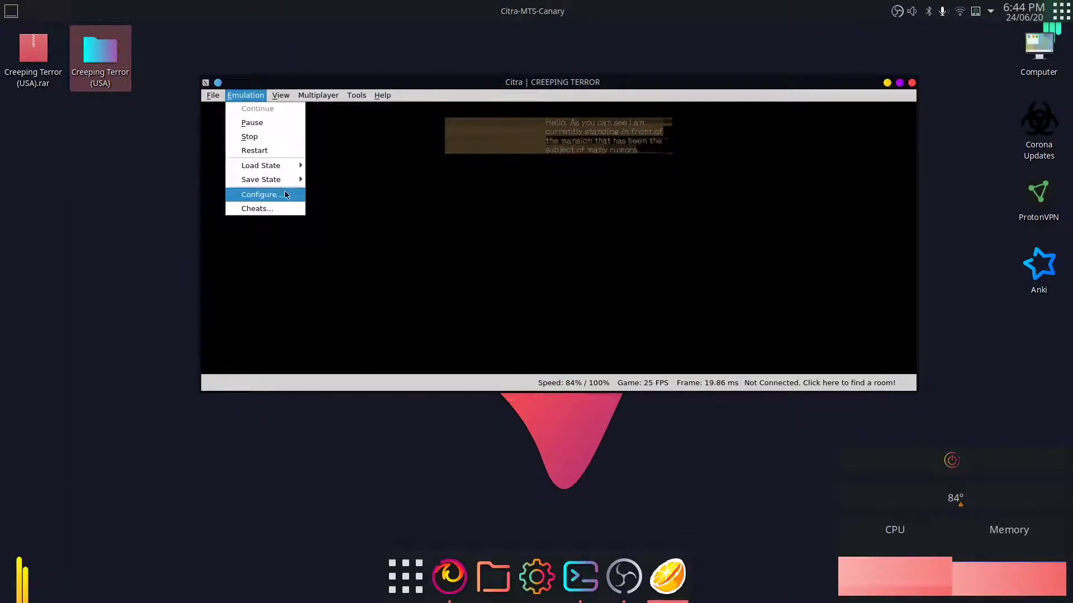
click(286, 194)
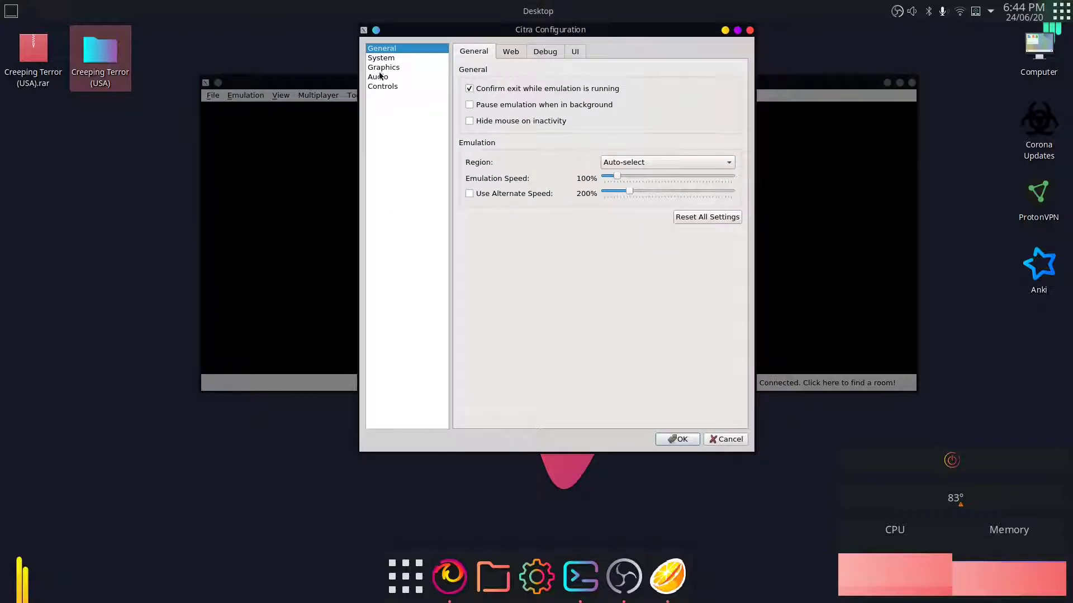
click(383, 68)
click(562, 52)
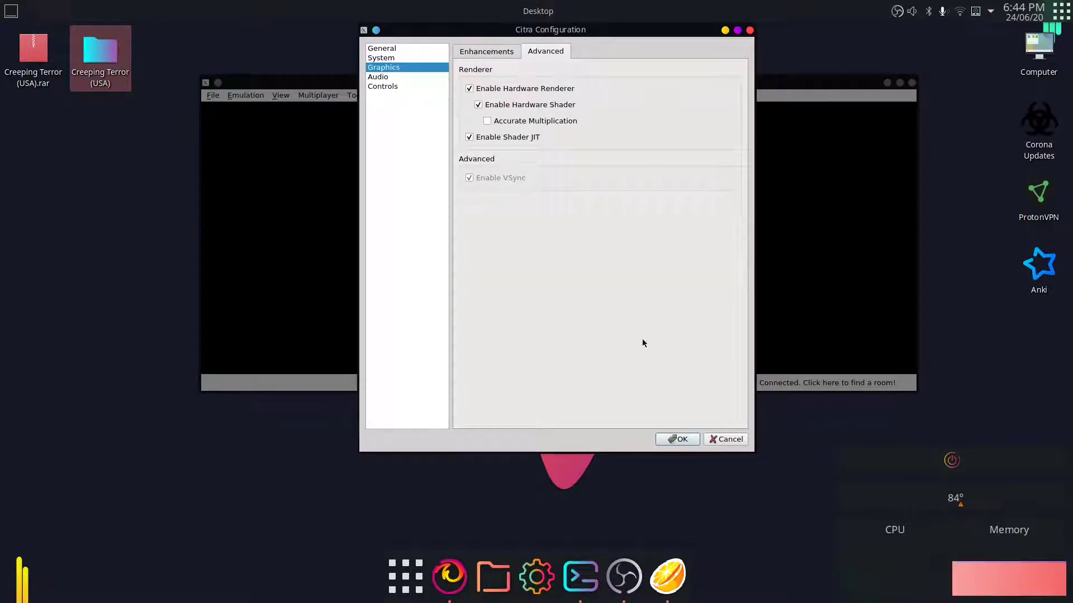
click(678, 440)
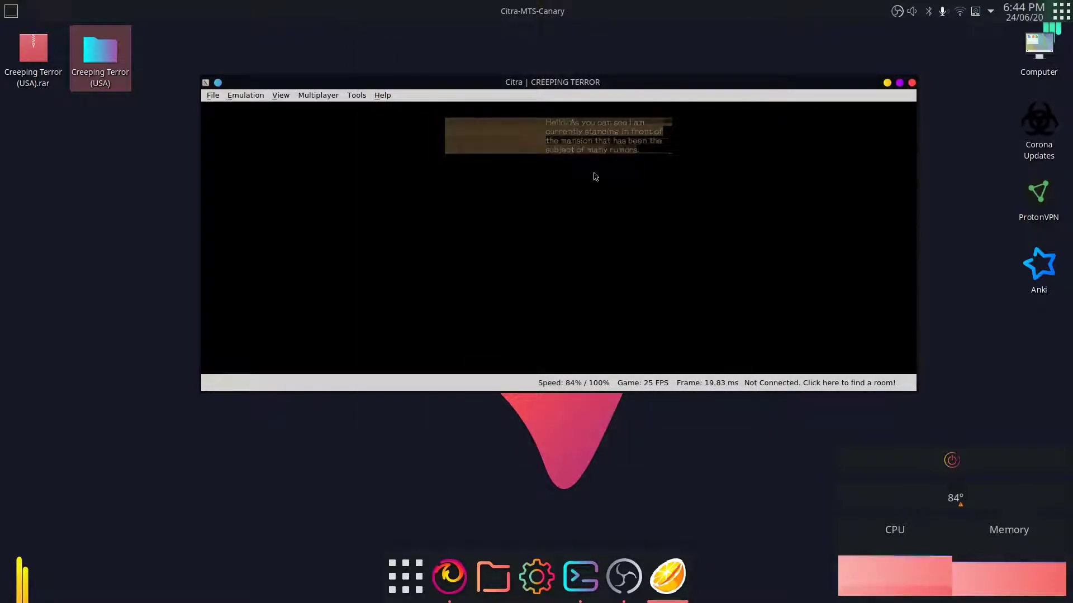
Step: Restart the emulation of CREEPING TERROR and start a new game from its title screen
click(246, 95)
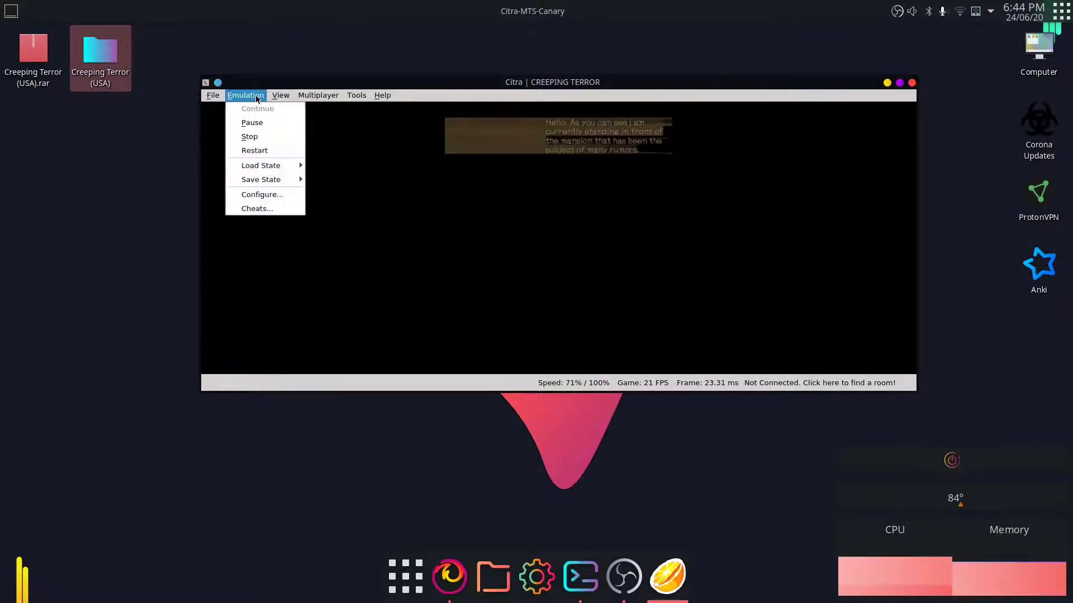
click(257, 151)
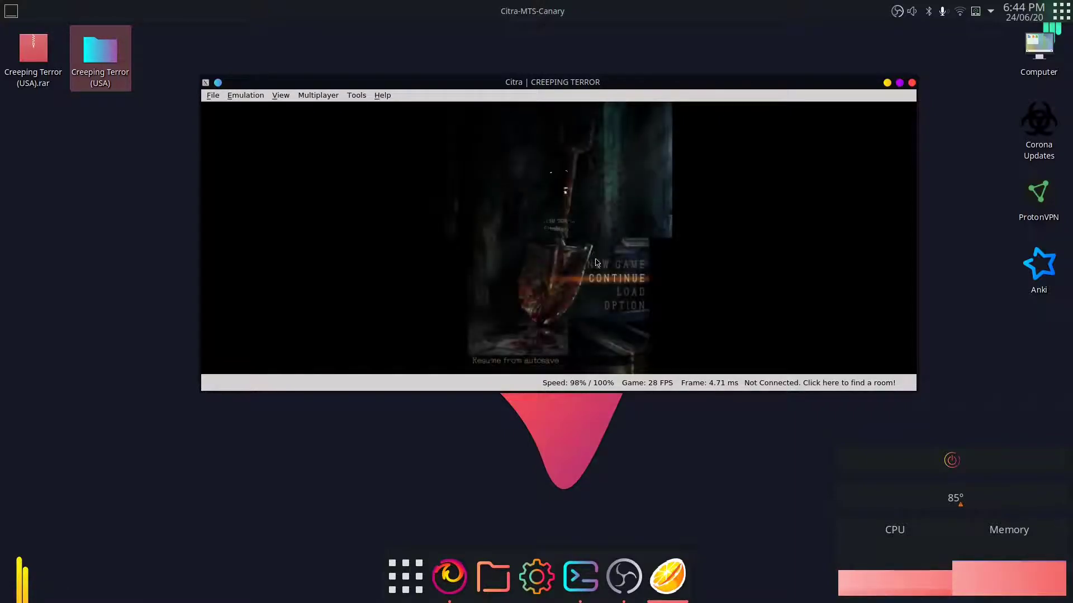
key(Up)
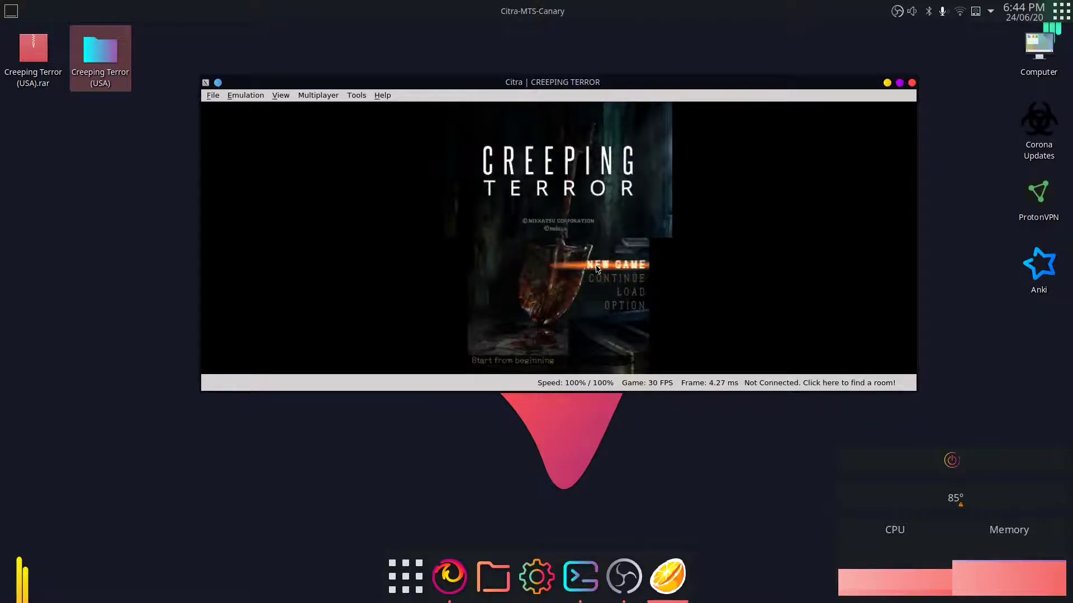
key(a)
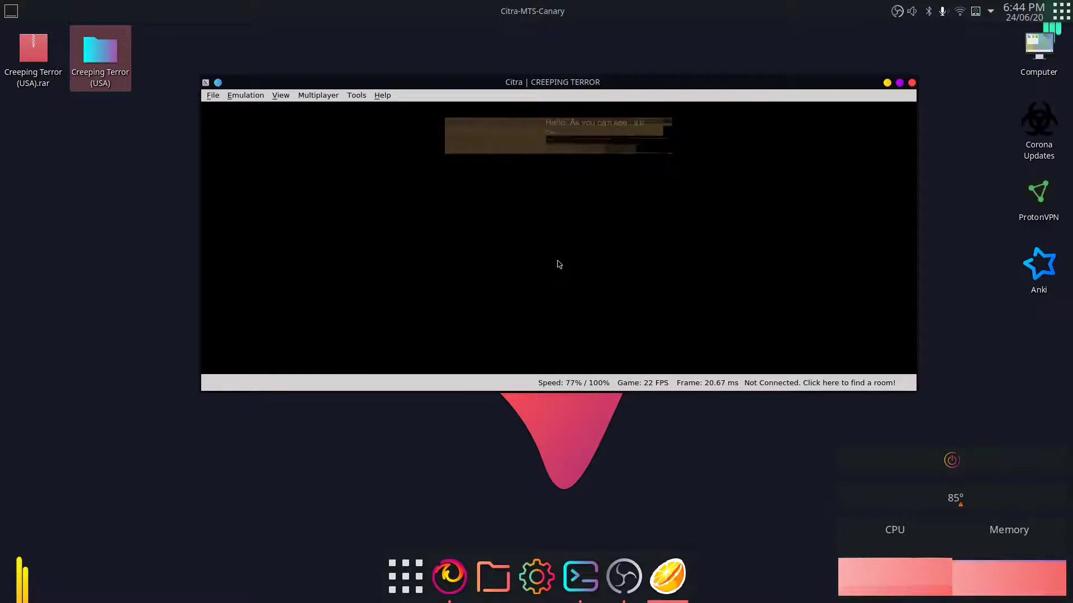
Step: Disable the hardware shader in the advanced graphics configuration, keeping the hardware renderer and shader JIT enabled, and accept the configuration
click(249, 96)
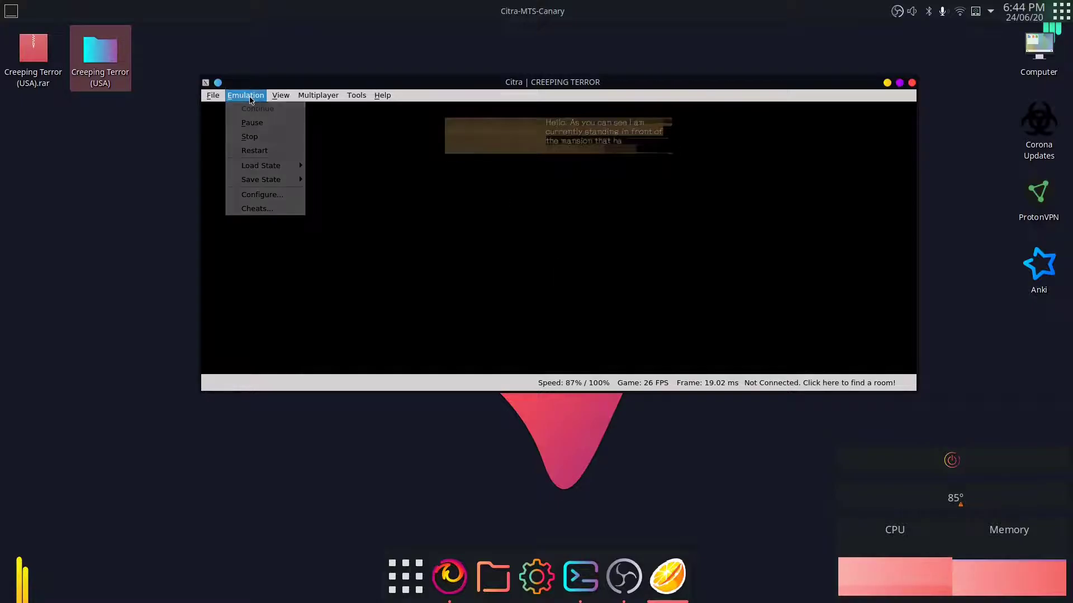
click(270, 195)
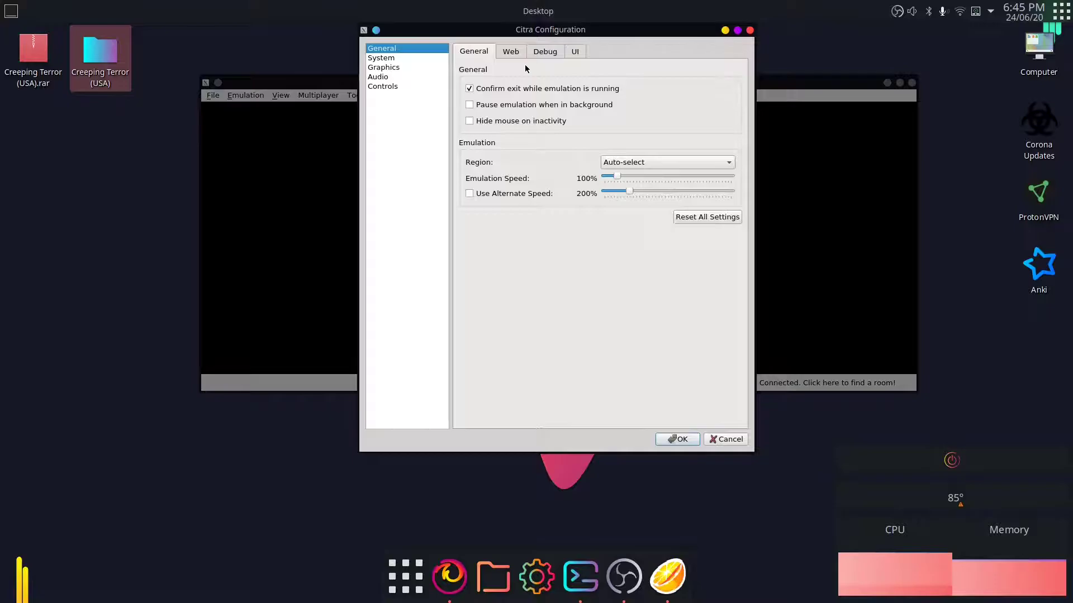
click(408, 79)
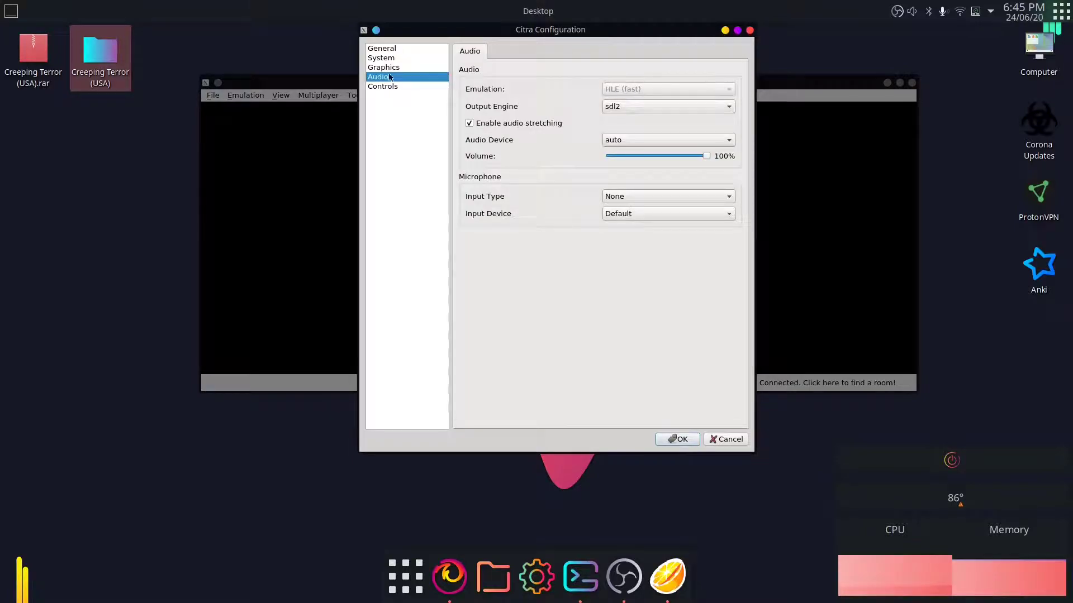
click(388, 68)
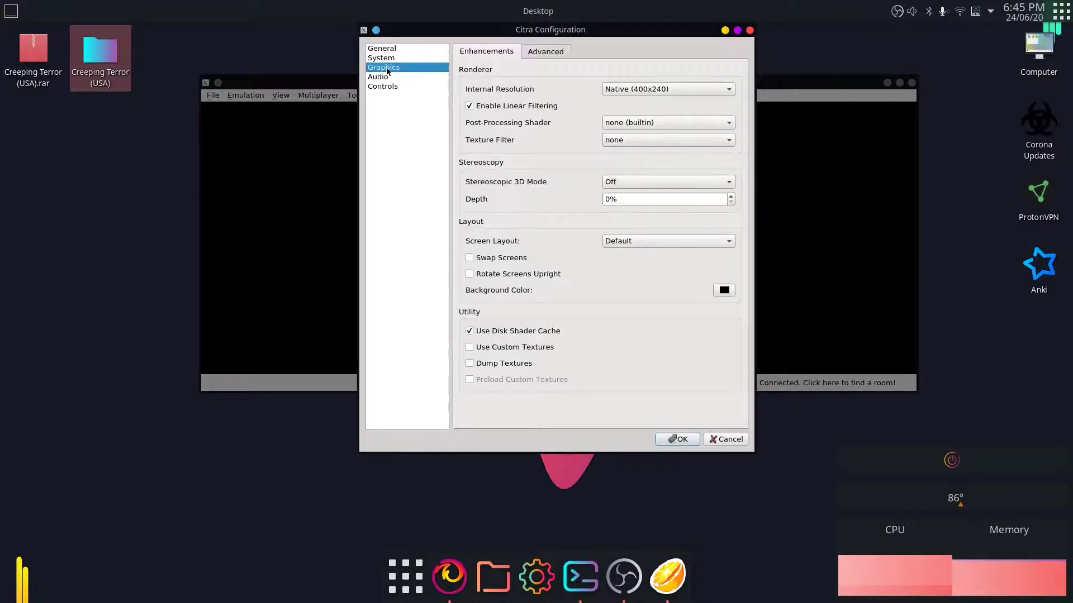
click(551, 49)
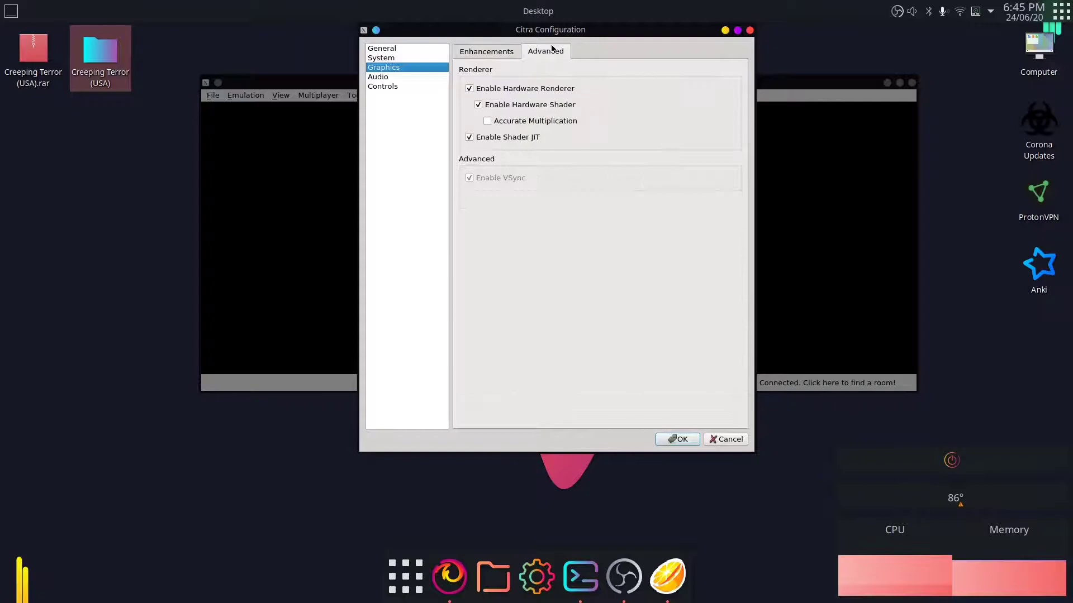
click(479, 105)
click(677, 439)
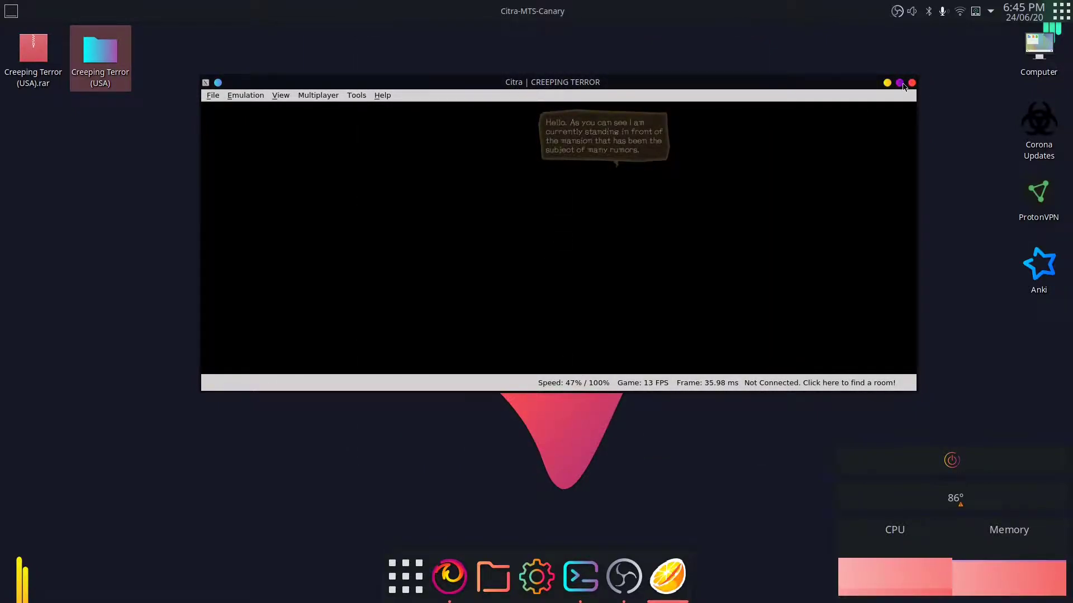
Step: Maximize the emulator window and advance through the opening dialogue of the game
click(899, 82)
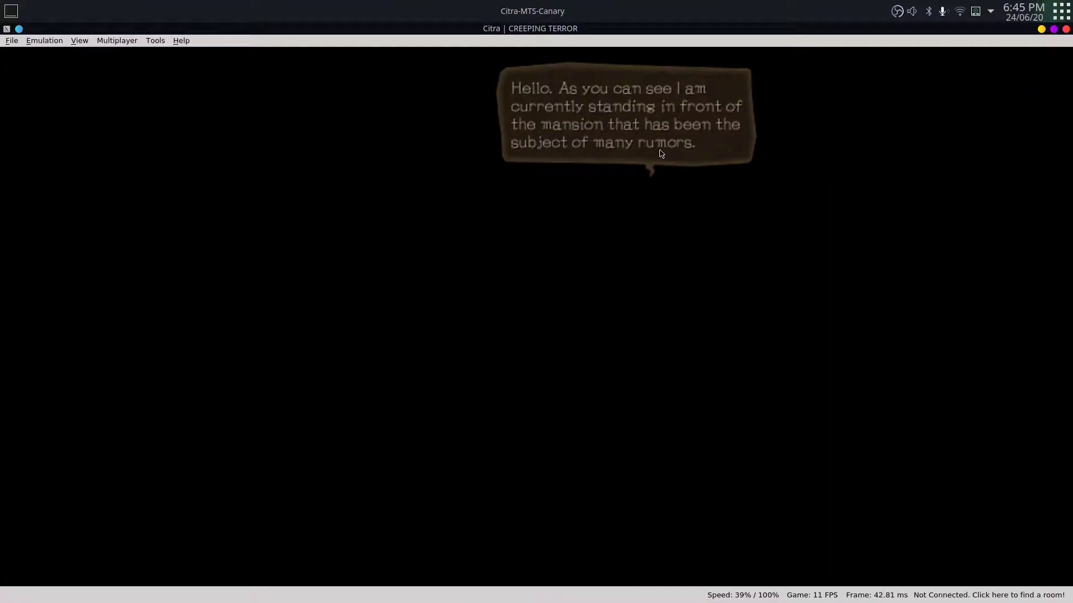
key(a)
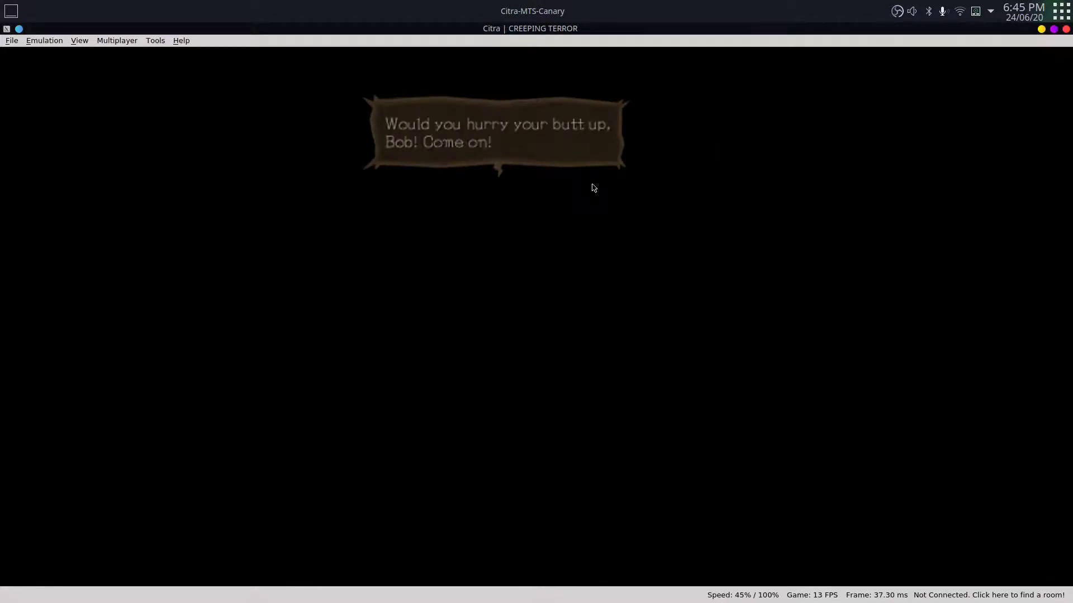
key(a)
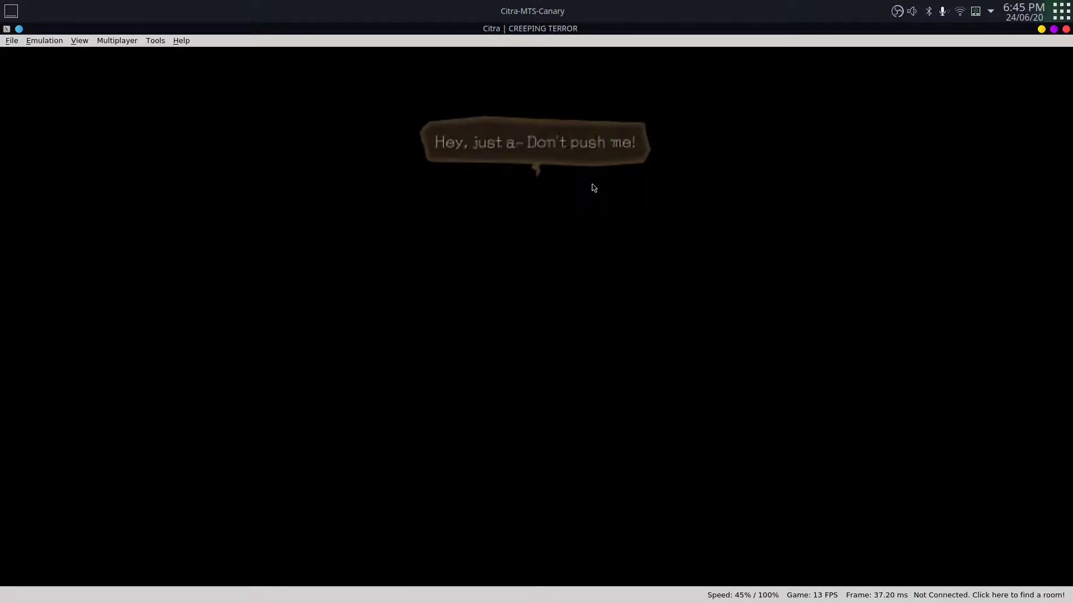
key(a)
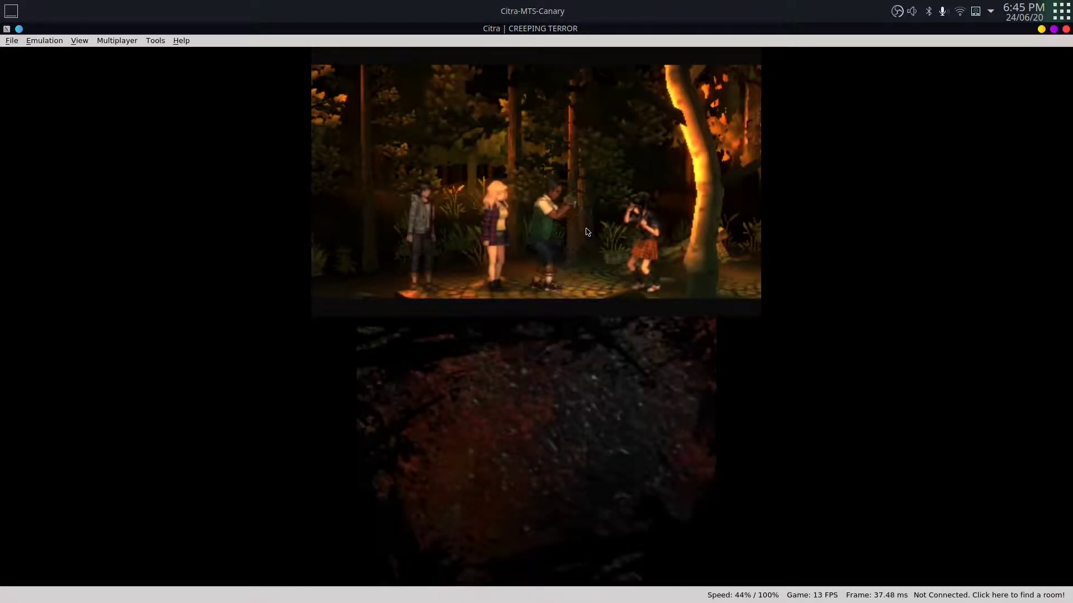
Step: Review the graphics enhancements and advanced renderer options again, then close the configuration without saving
click(40, 39)
click(59, 139)
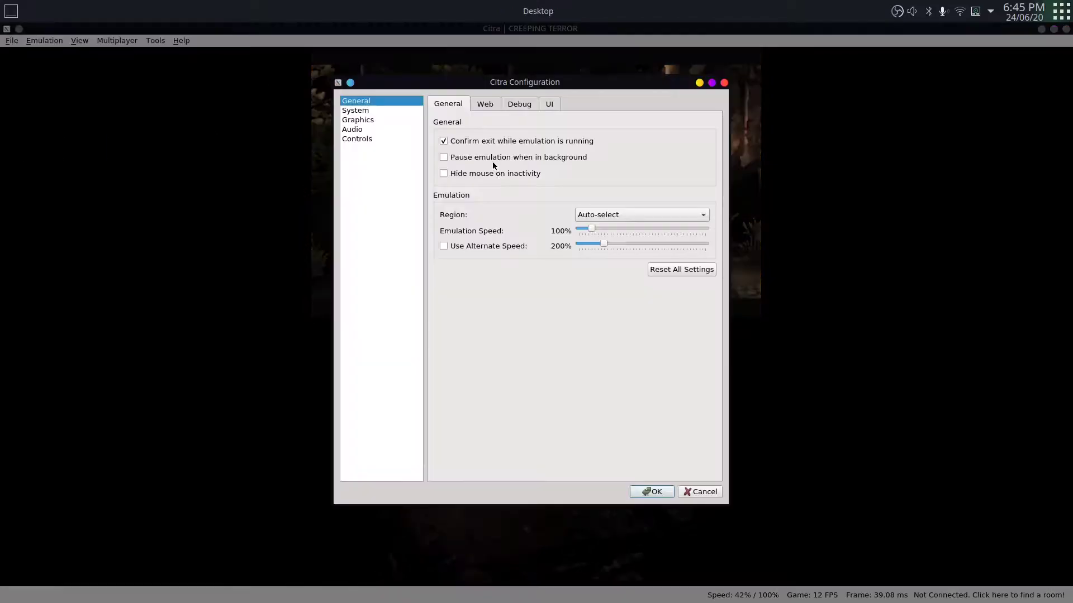
click(375, 120)
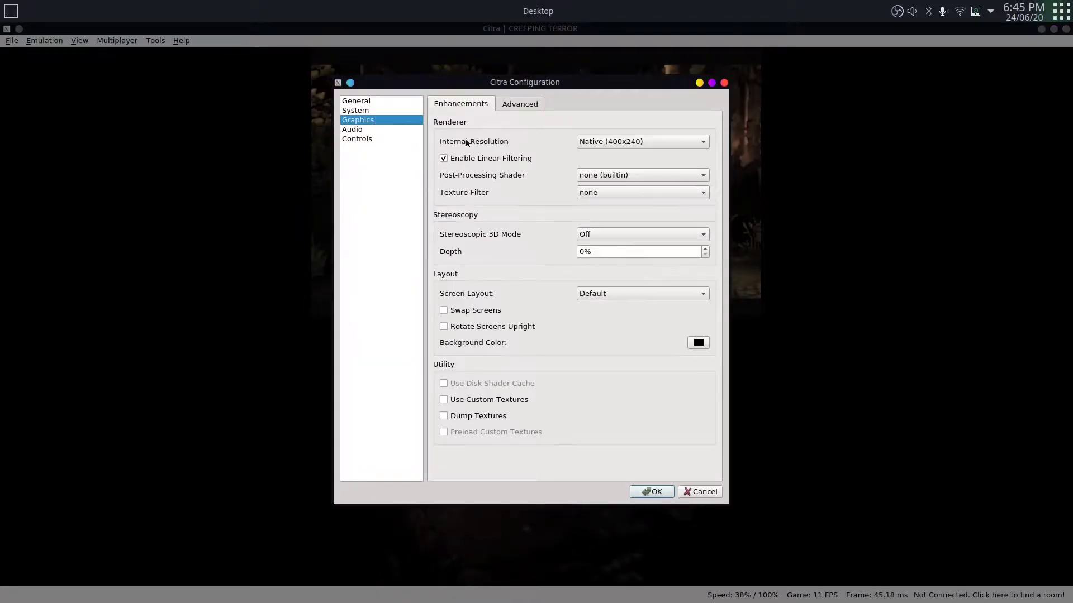
click(510, 106)
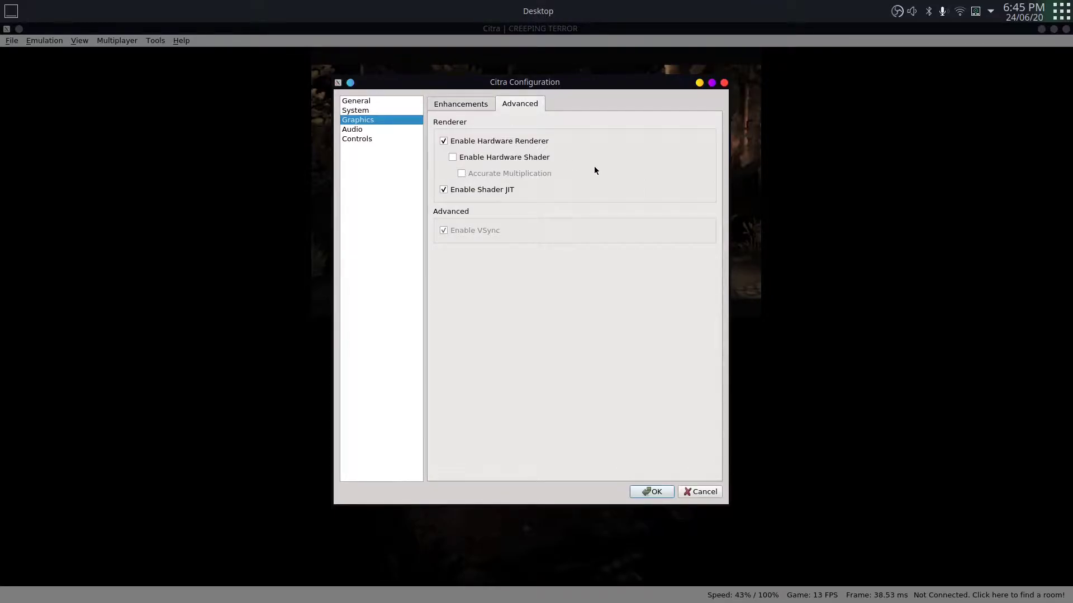
click(715, 492)
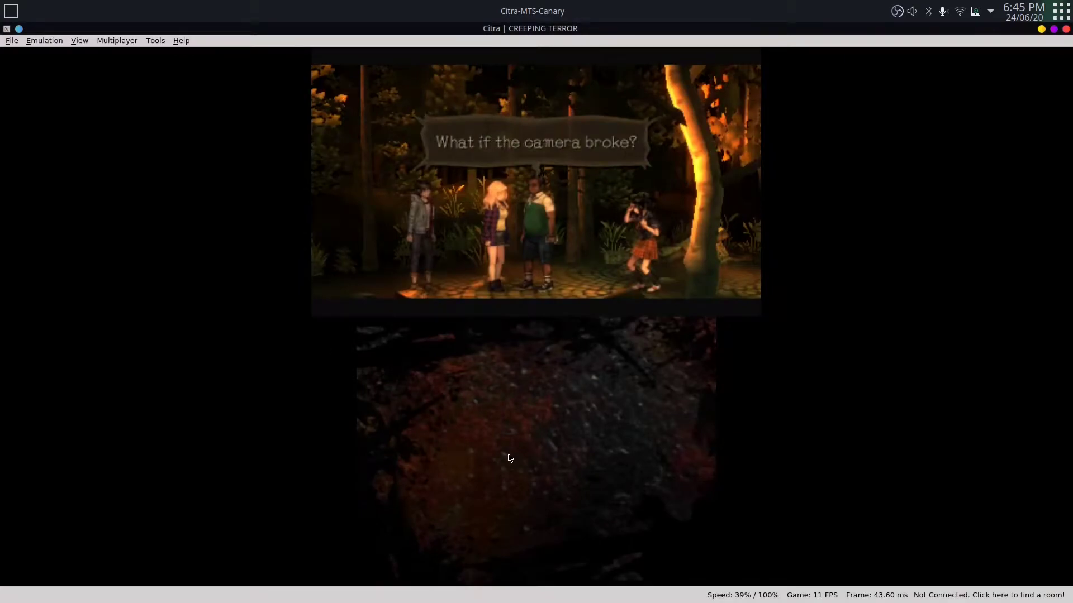
Step: Restore the maximized emulator window to its smaller floating size on the desktop
click(506, 448)
double_click(593, 31)
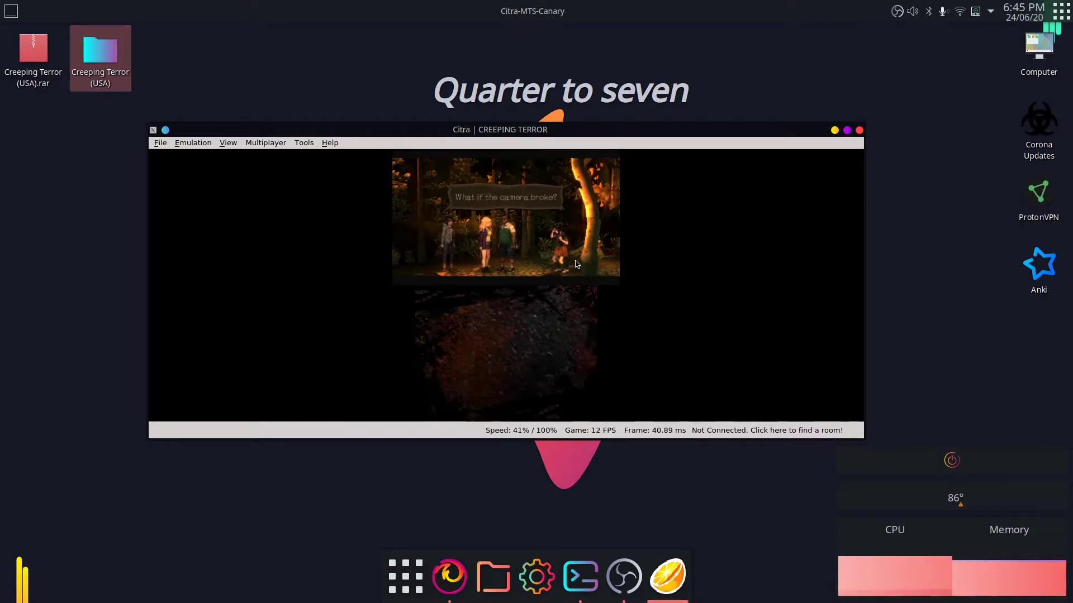